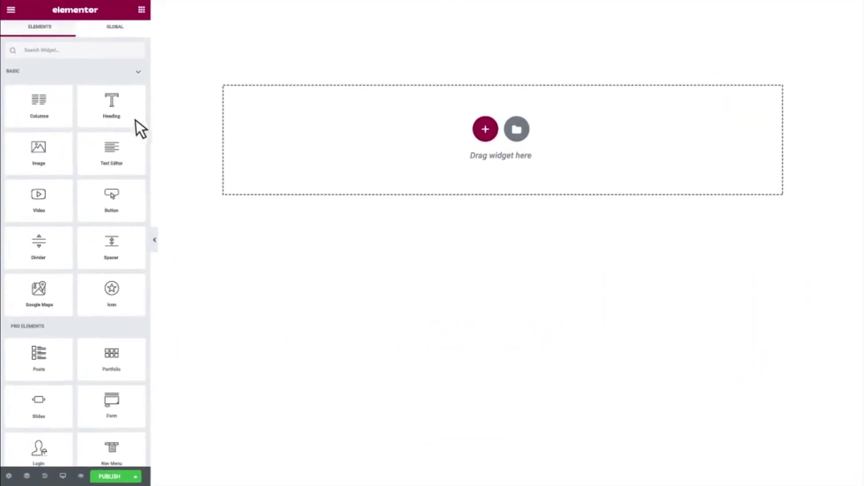
Bring up the Elementor Addon Elements landing page with its download and explore options
left_click_drag(385, 193, 487, 217)
left_click_drag(396, 176, 502, 176)
type("Total Design Freedom Maximum Speed Hello Theme")
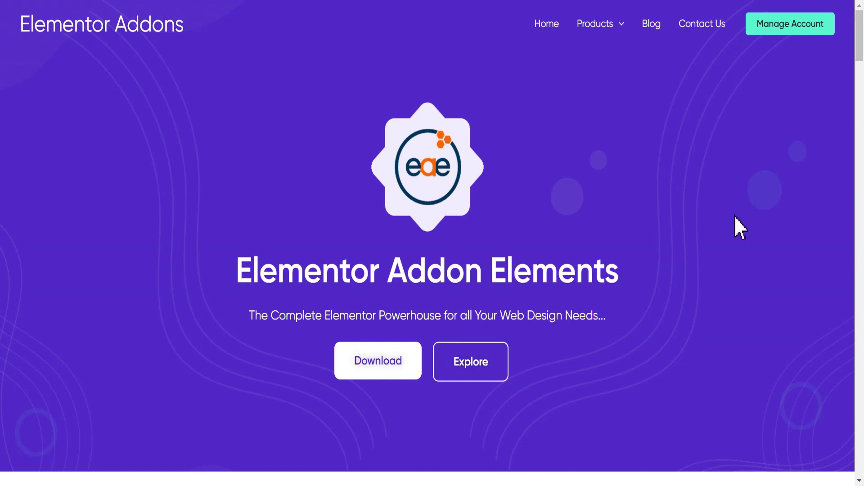
Download Elementor Addon Elements, search it under Plugins, and open its widget-module settings page
left_click(374, 364)
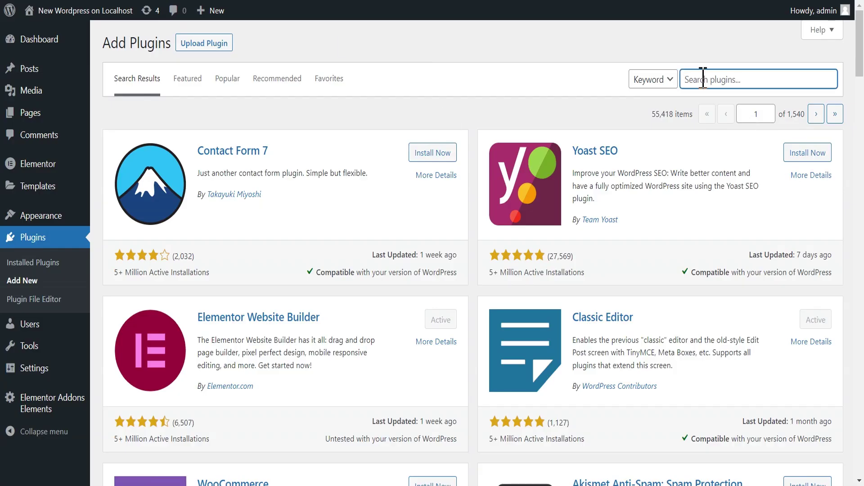
left_click(700, 80)
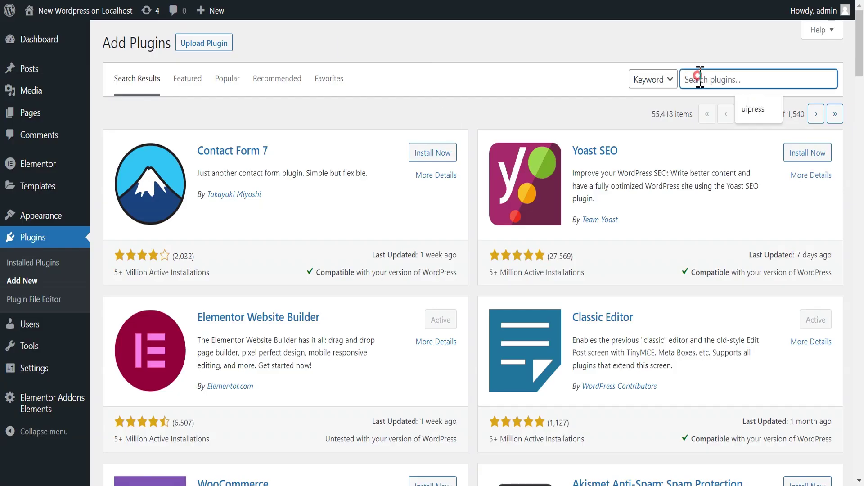
type("elementor addon elements")
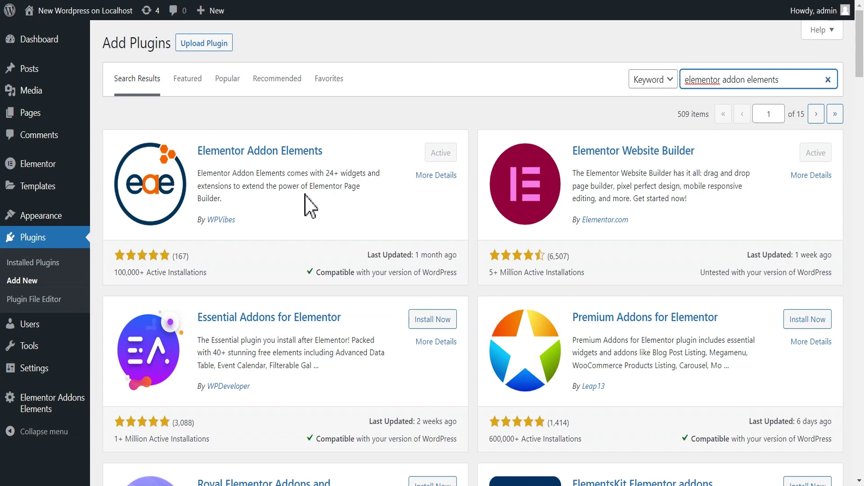
left_click(46, 411)
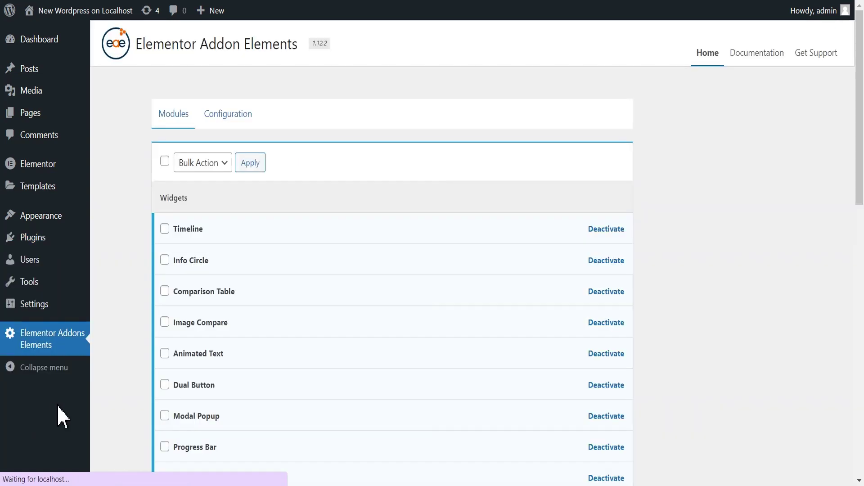
left_click_drag(860, 153, 862, 362)
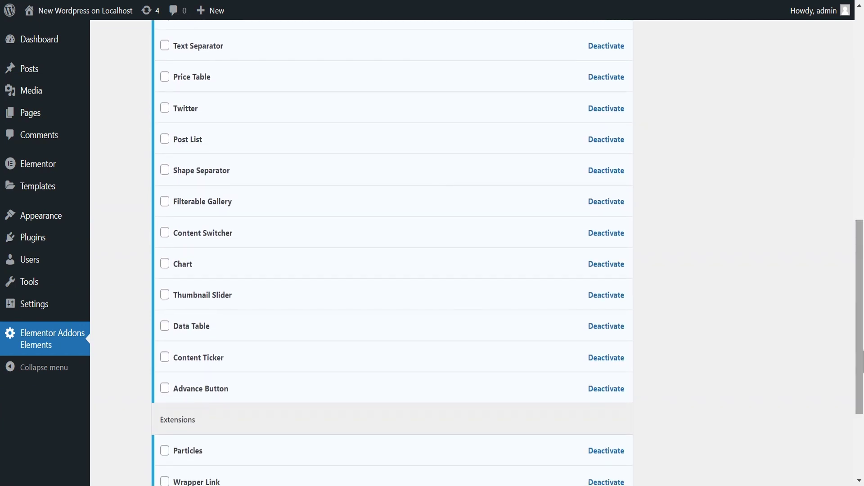
left_click(165, 109)
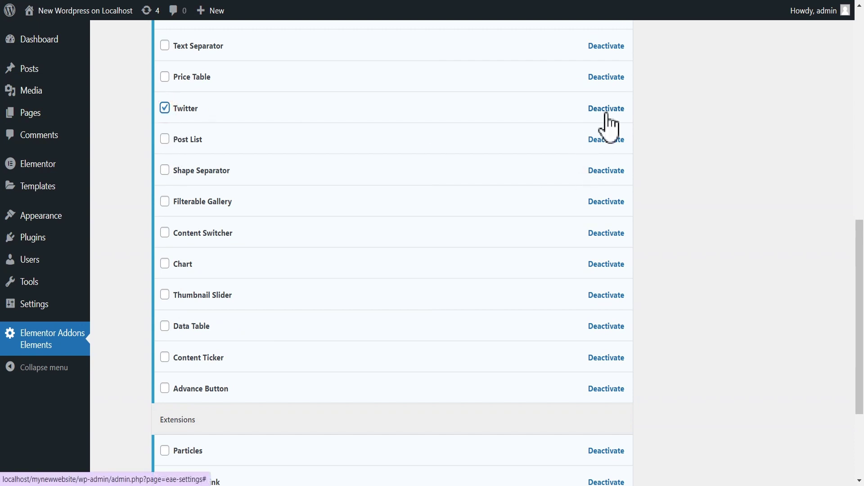
scroll(608, 129, "up", 14)
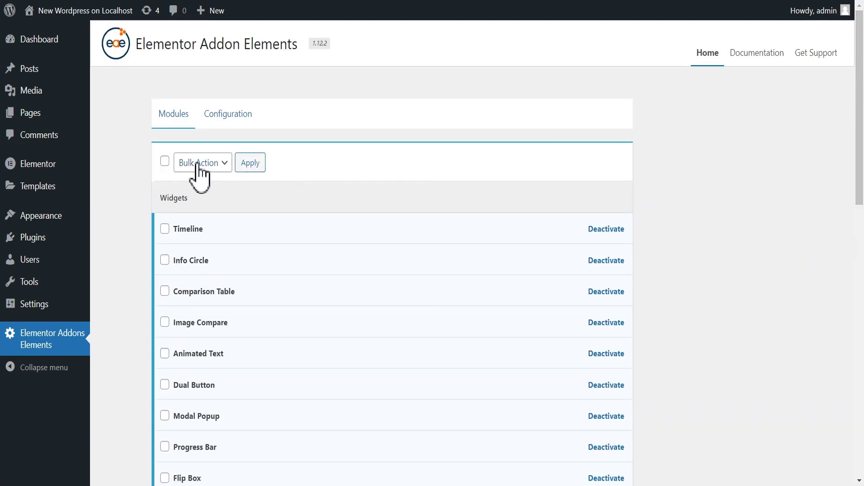
left_click(198, 169)
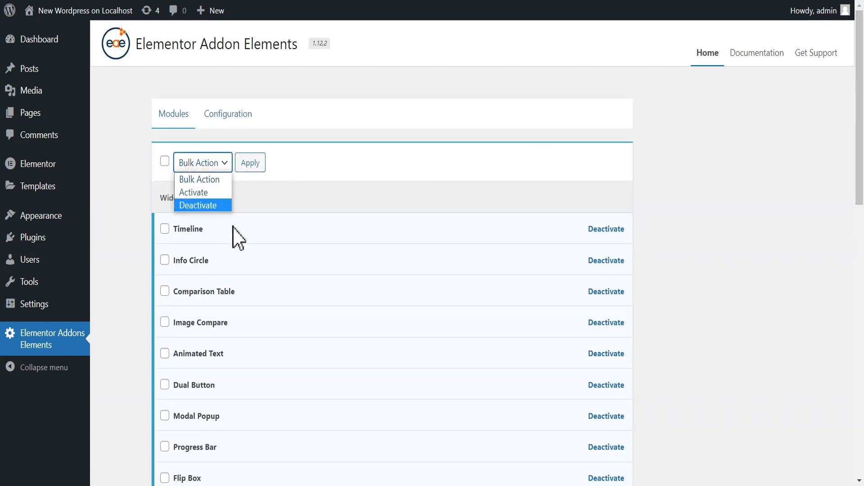
left_click(415, 200)
scroll(860, 203, "down", 3)
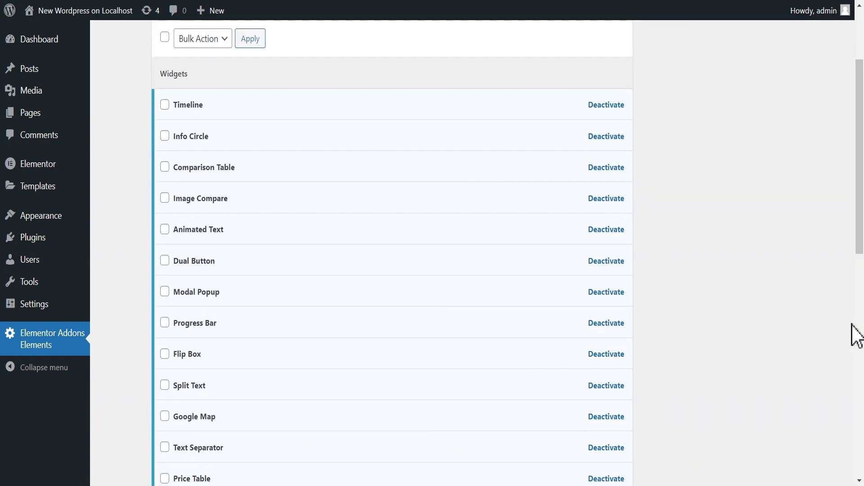
left_click_drag(860, 229, 860, 201)
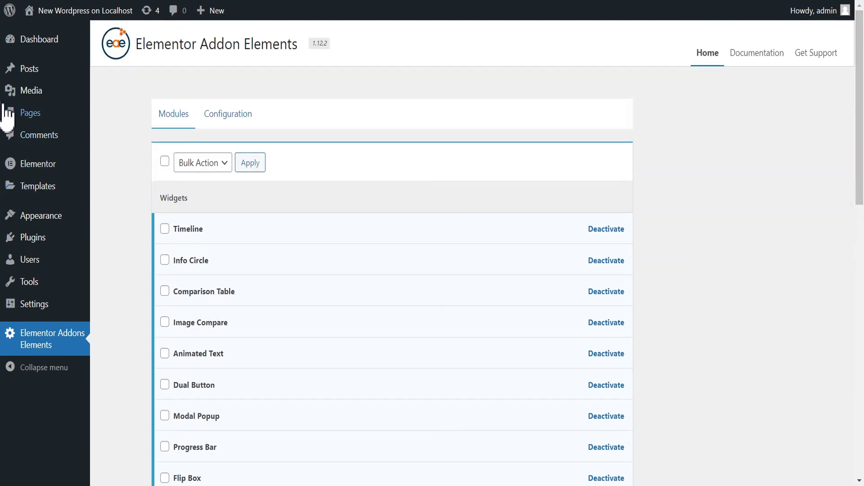
mouse_move(34, 119)
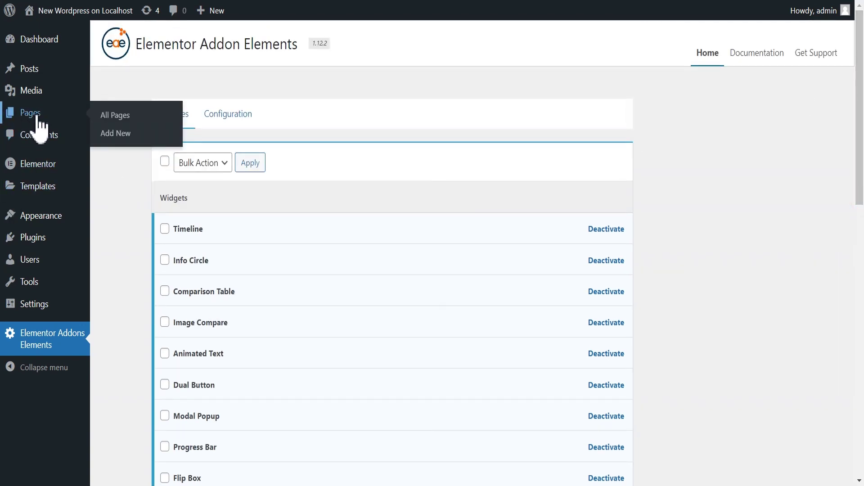
Create and publish a new page titled 'plugin 1', then open it in Elementor
left_click(117, 135)
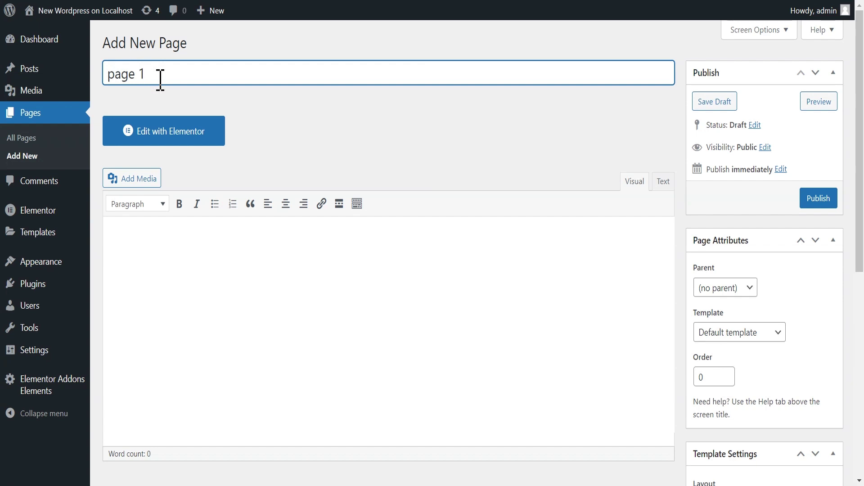
key("BackSpace")
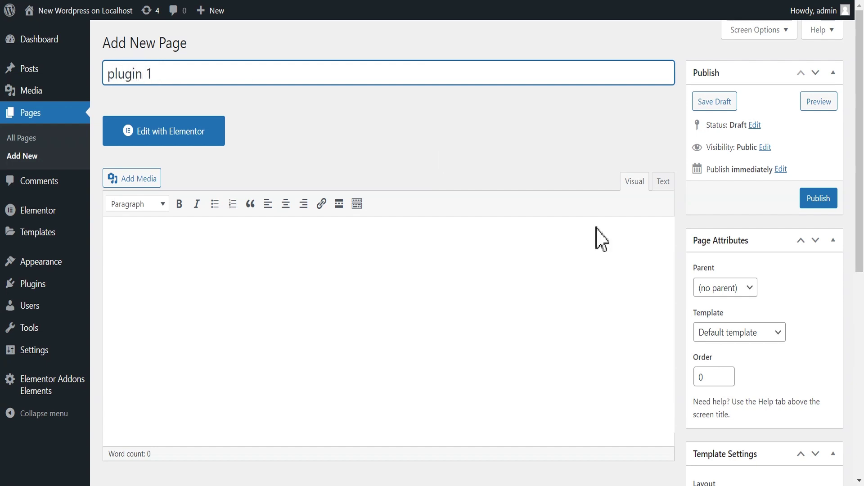
scroll(855, 320, "down", 2)
left_click(818, 137)
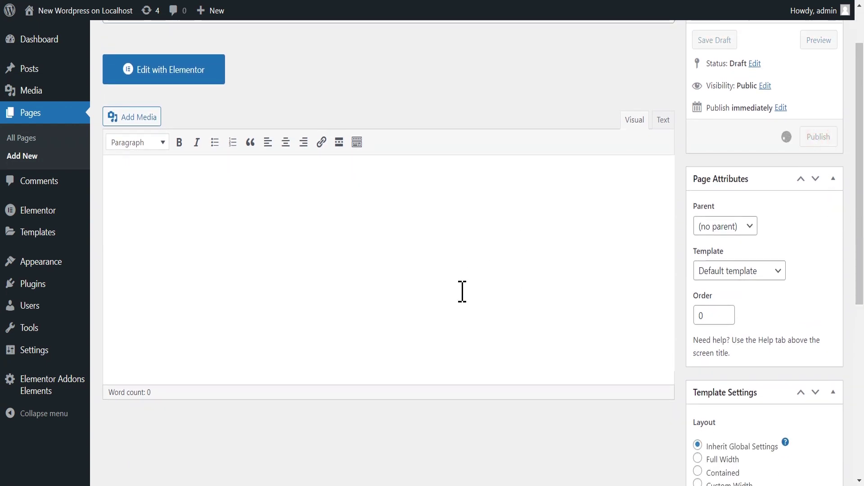
left_click(185, 174)
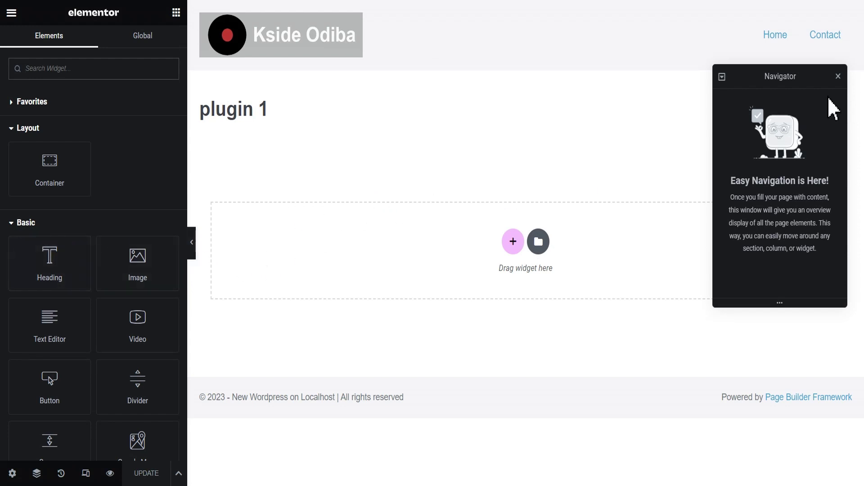
Close the Navigator and collapse the Basic, Pro and General groups to reach the EAE widgets
left_click(838, 76)
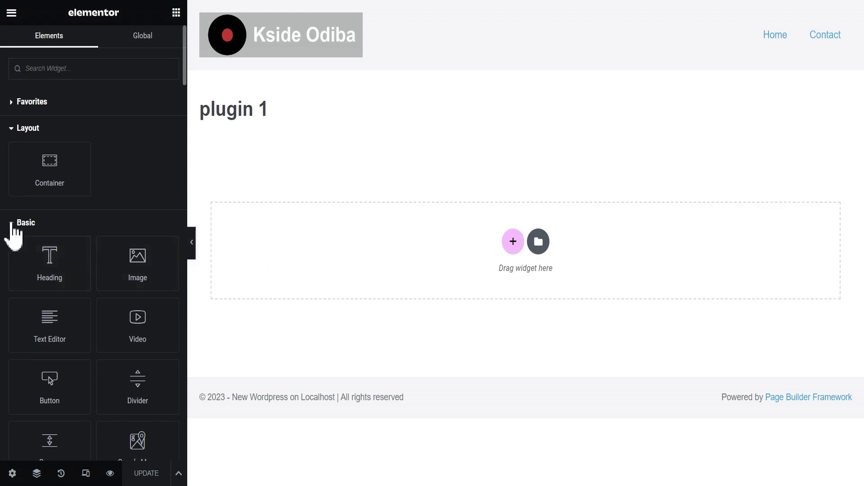
left_click(12, 248)
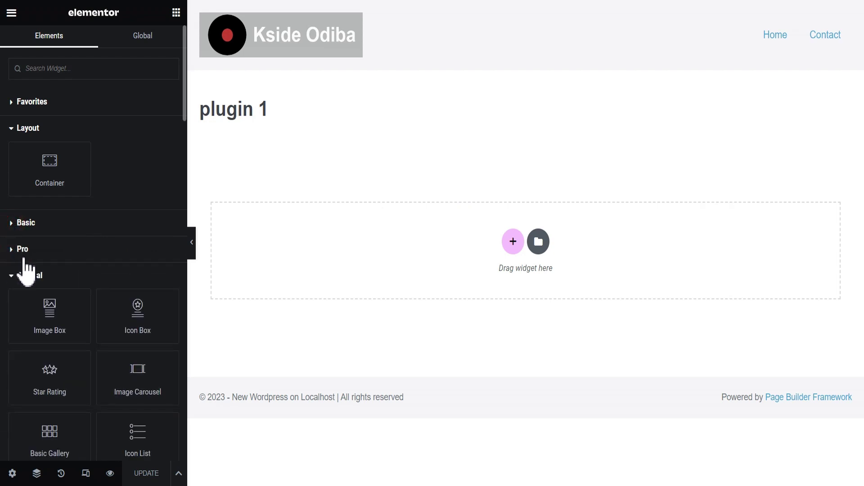
left_click(12, 250)
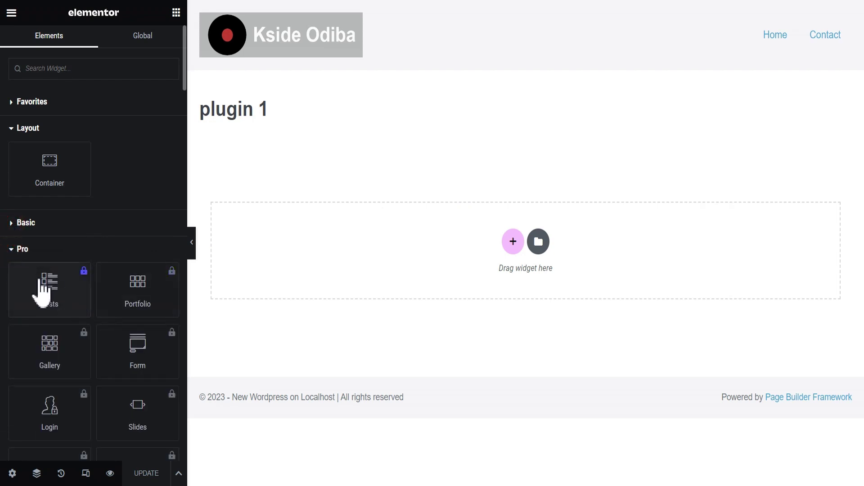
left_click(12, 250)
left_click(11, 275)
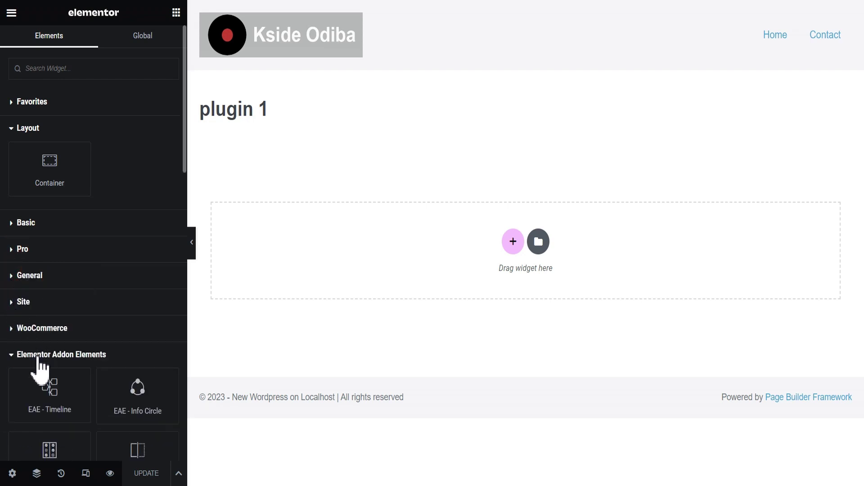
left_click_drag(185, 178, 185, 245)
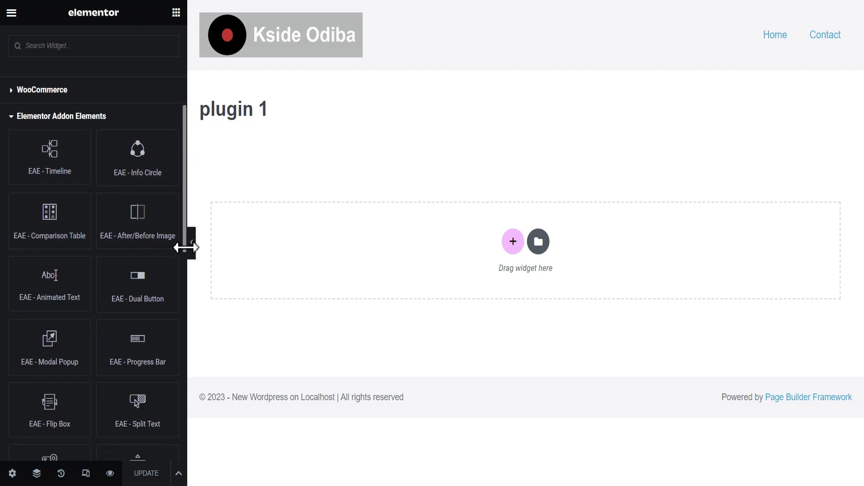
mouse_move(187, 202)
left_mouse_down()
mouse_move(185, 366)
mouse_move(194, 209)
left_mouse_up()
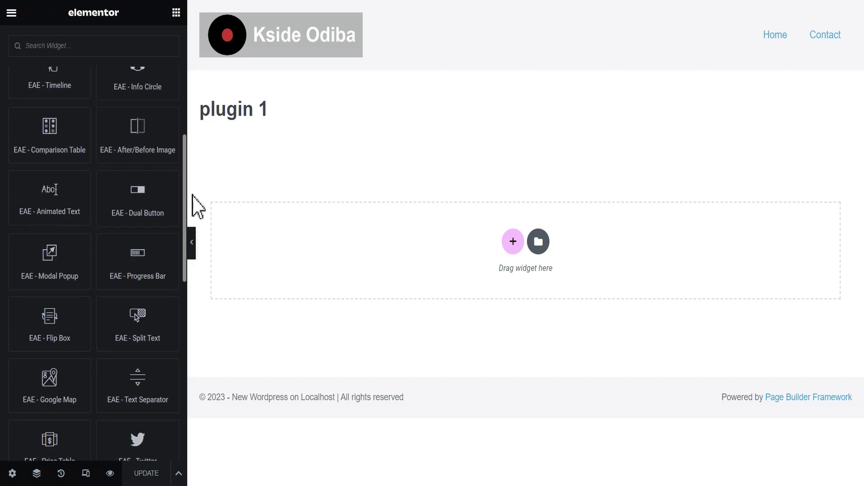
scroll(120, 274, "up", 3)
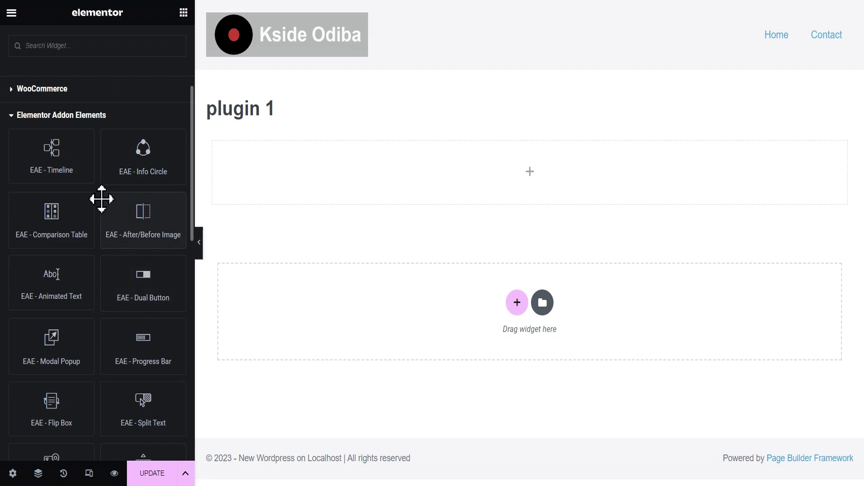
Add an EAE Timeline widget to the page using Skin 2 with its source set to Post
left_click_drag(44, 164, 502, 182)
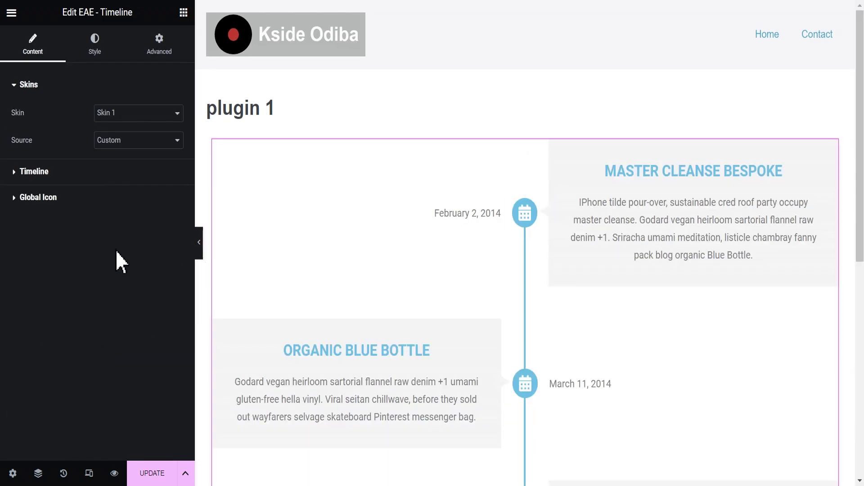
left_click(130, 117)
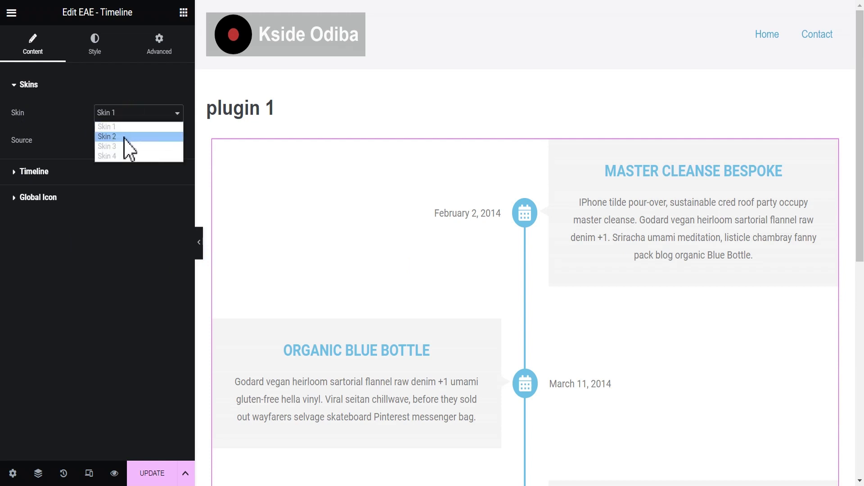
left_click(124, 136)
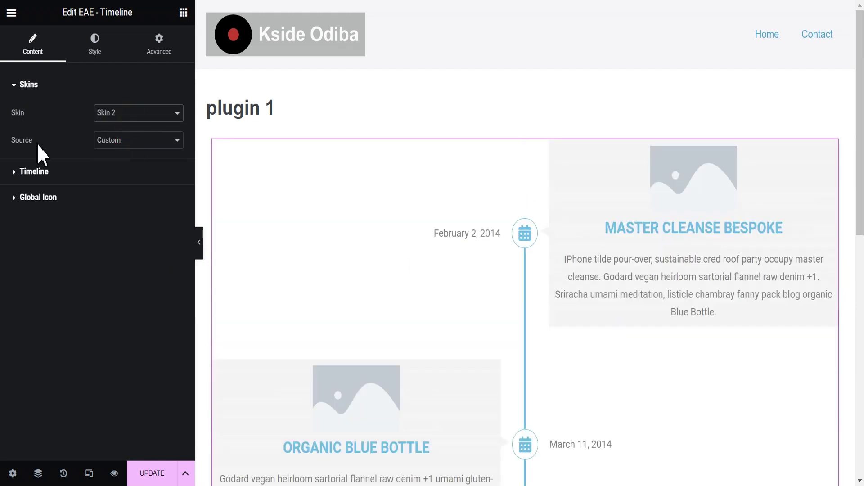
left_click(110, 145)
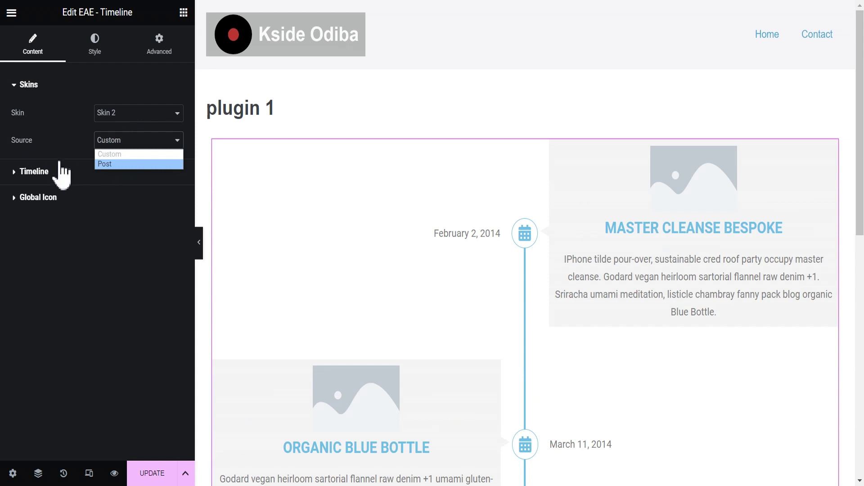
left_click(114, 164)
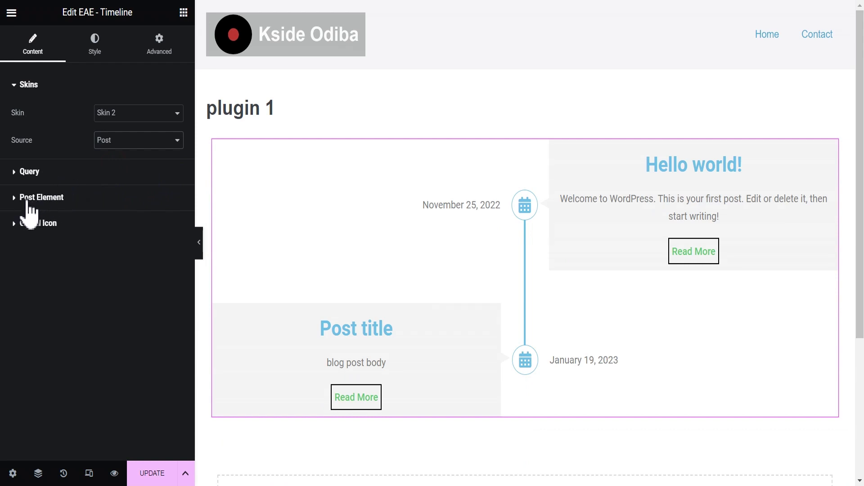
left_click(95, 47)
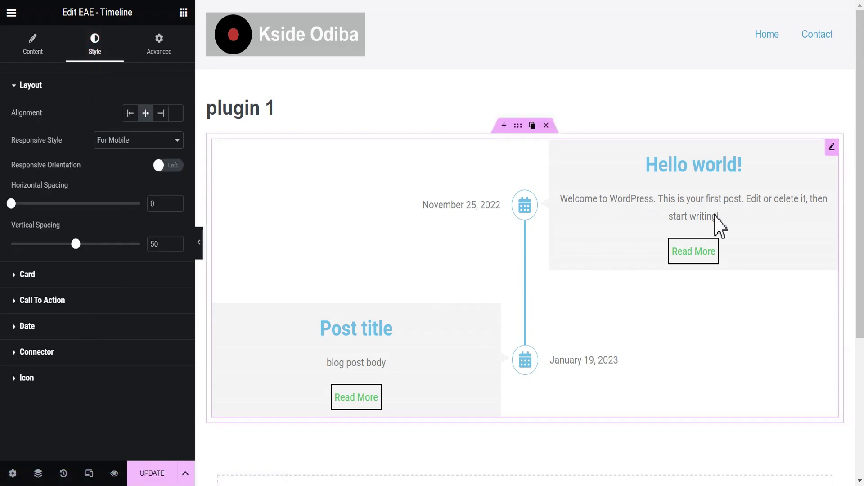
left_click(184, 12)
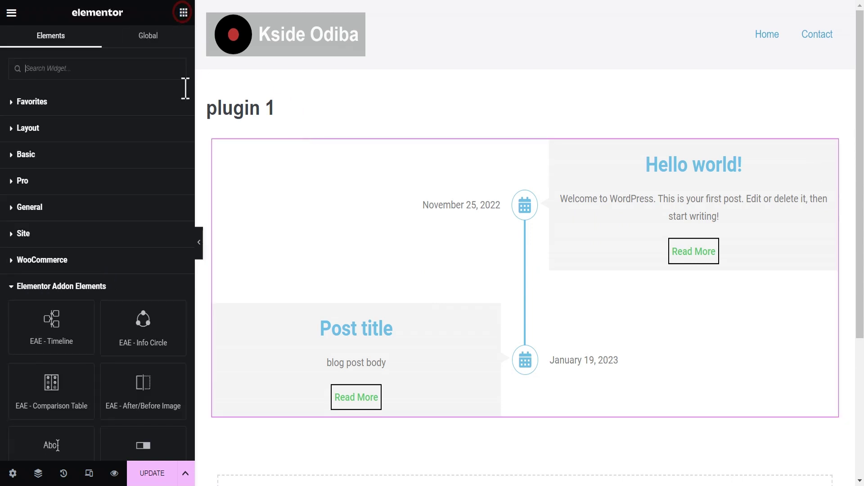
Place an EAE Animated Text heading above the timeline and review its Football and Cricket items
left_click_drag(193, 185, 188, 267)
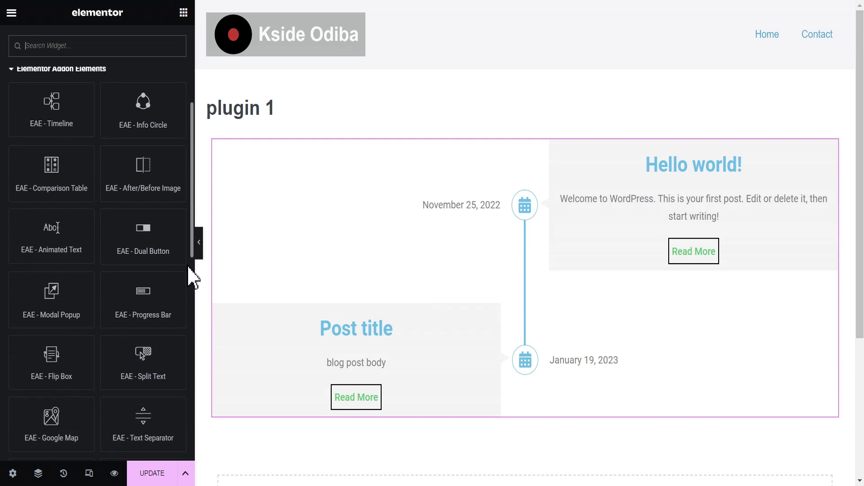
left_click_drag(54, 235, 466, 164)
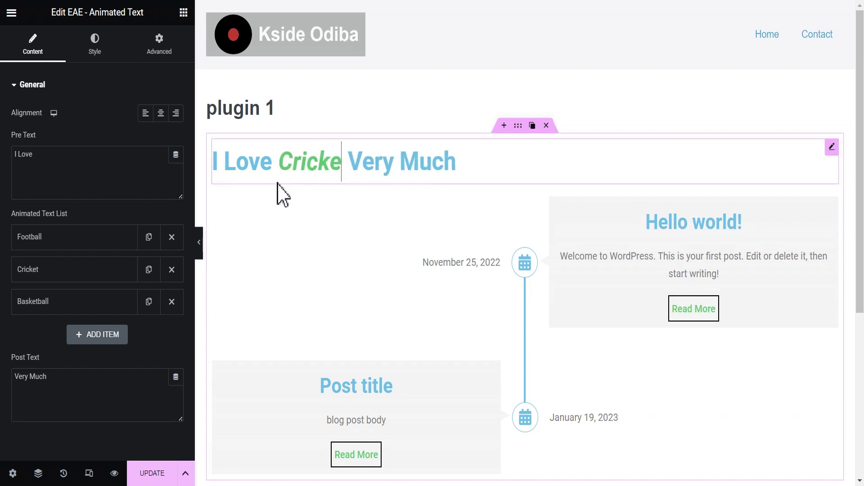
left_click(38, 238)
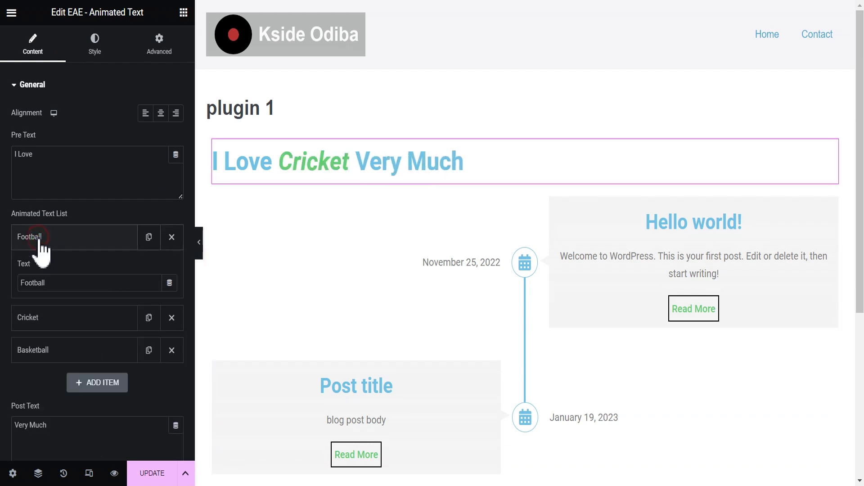
left_click(59, 239)
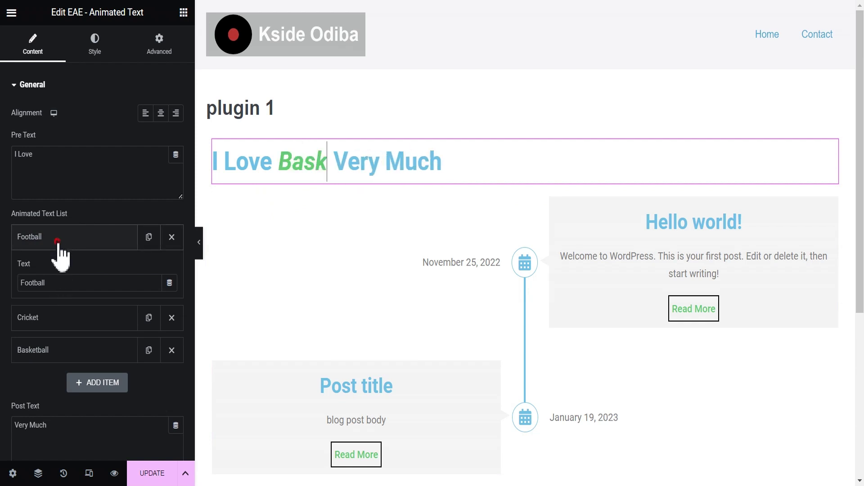
left_click(61, 269)
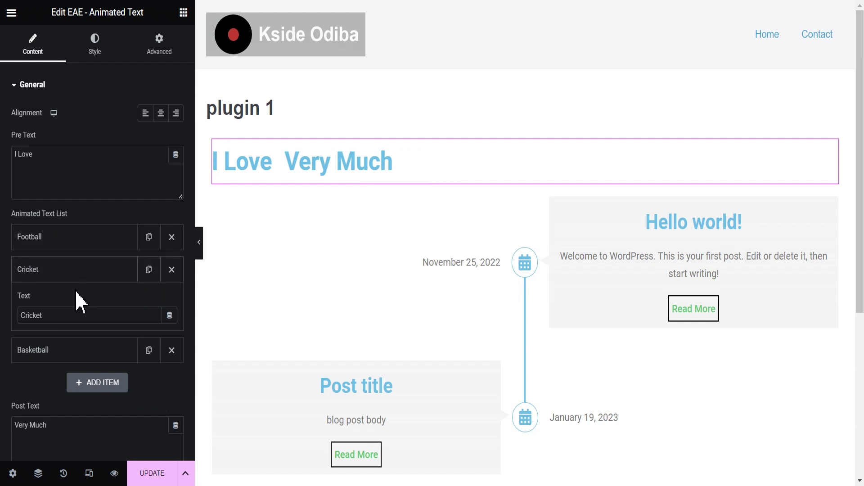
left_click(72, 276)
left_click(99, 48)
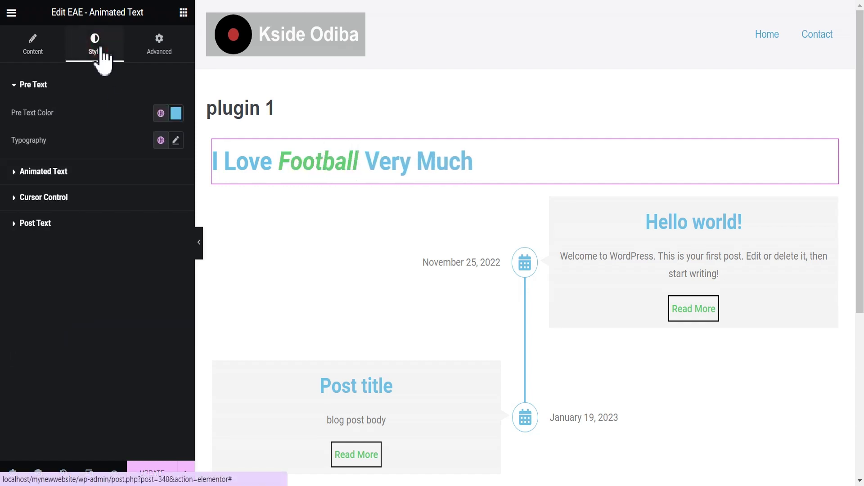
Add an empty section above the animated heading
left_click(183, 12)
scroll(196, 162, "down", 2)
left_click_drag(196, 161, 190, 329)
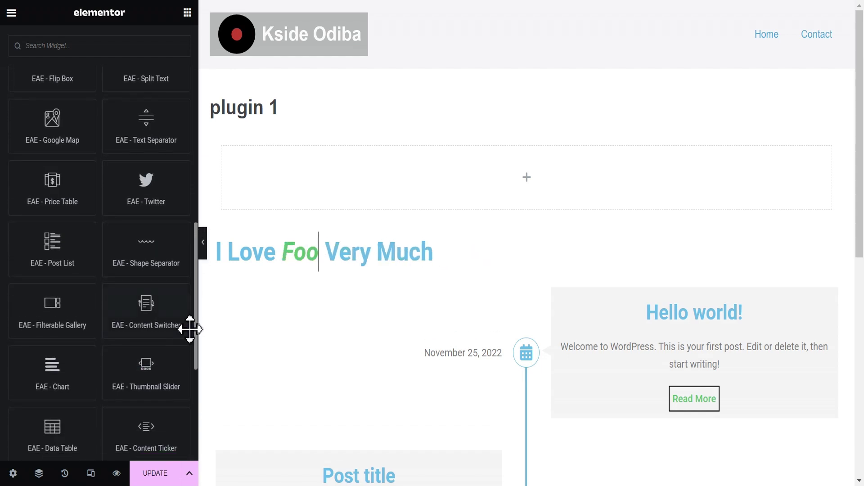
Drop an EAE Content Switcher into the empty section and try Skin 2 and Skin 3
left_click_drag(147, 313, 524, 198)
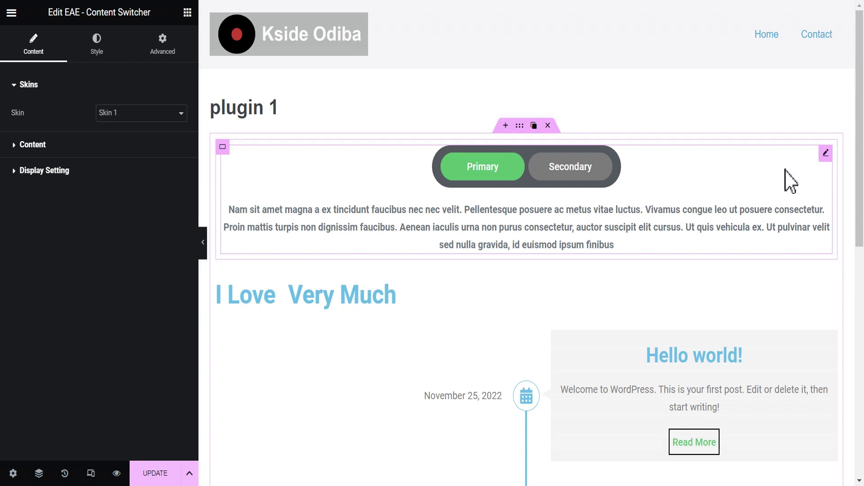
mouse_move(828, 159)
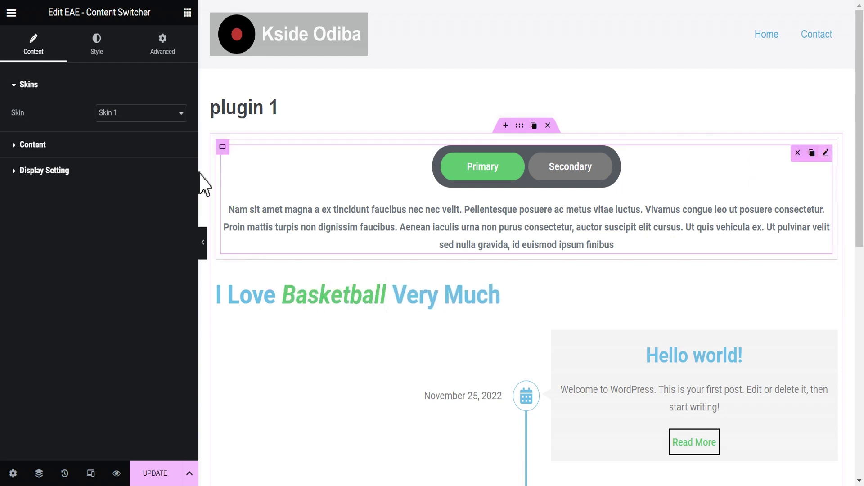
left_click(111, 116)
left_click(112, 137)
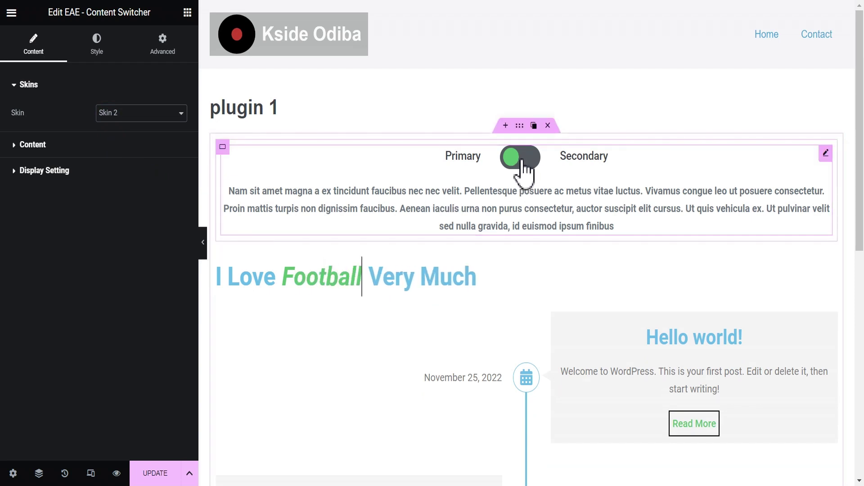
left_click(126, 115)
left_click(123, 147)
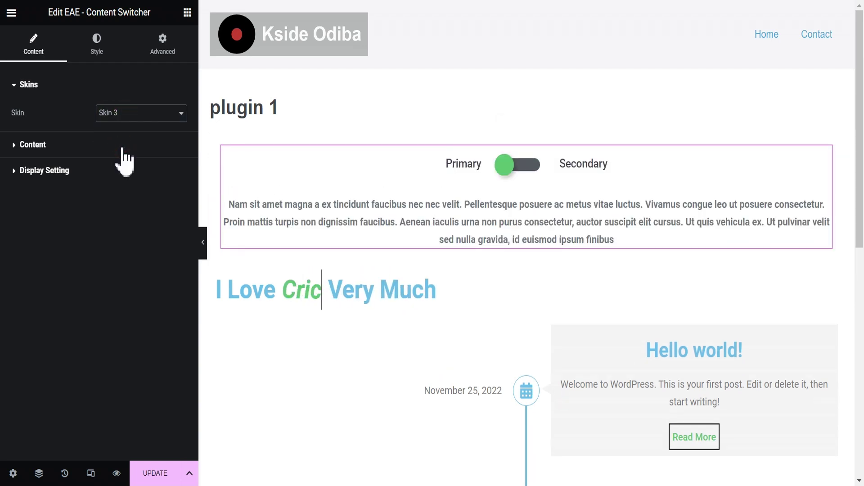
Test the Primary/Secondary toggle and return the switcher to Skin 1
left_click(533, 166)
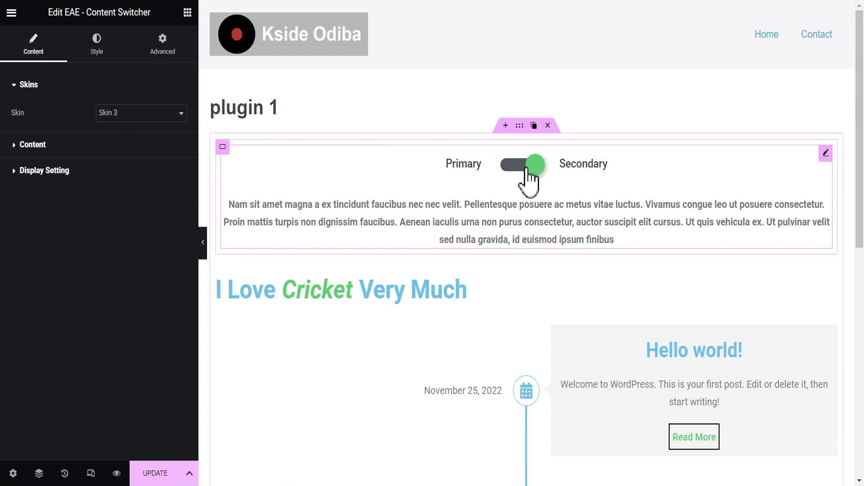
left_click(533, 166)
left_click(131, 113)
left_click(123, 128)
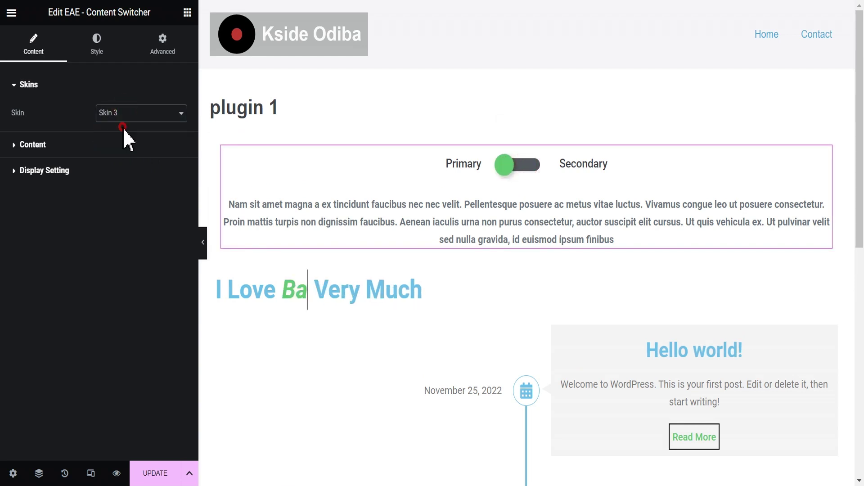
left_click(67, 145)
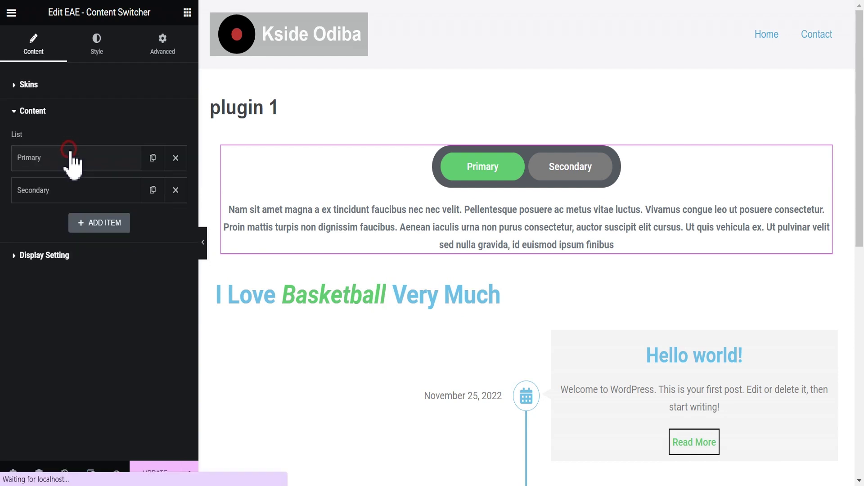
Duplicate the Secondary item into a third tab and keep Primary's content type as WYSIWYG
left_click(153, 191)
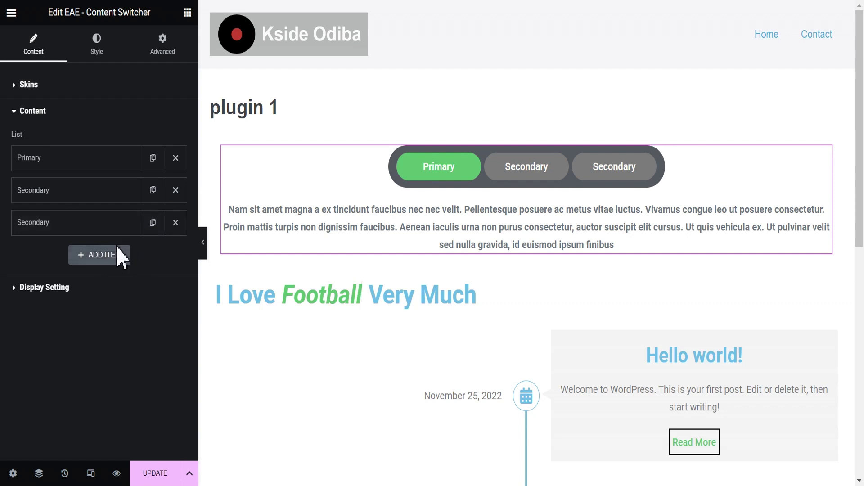
left_click(27, 113)
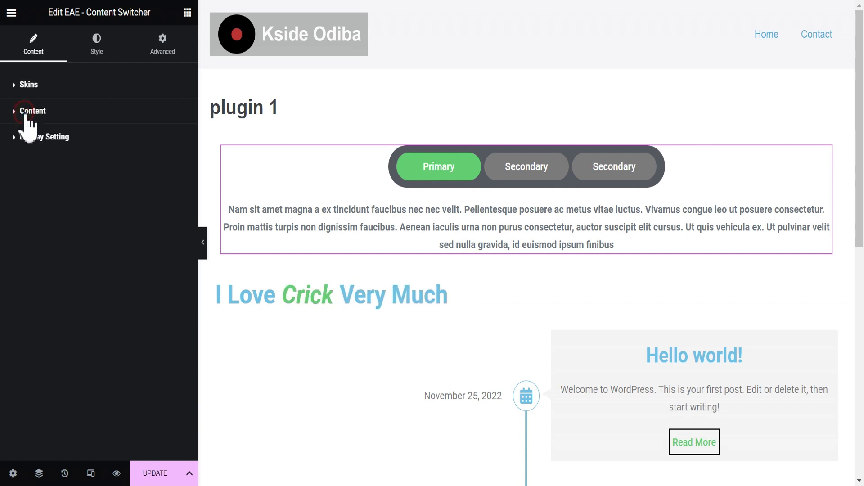
left_click(64, 113)
left_click(66, 158)
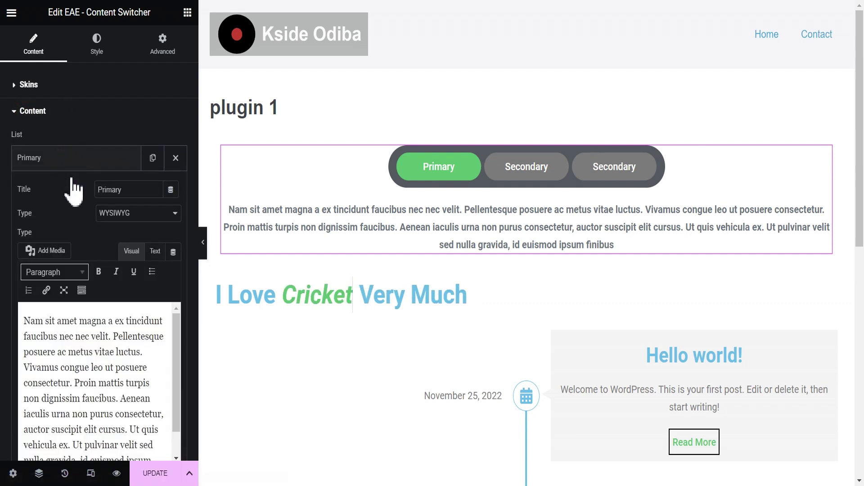
left_click(128, 216)
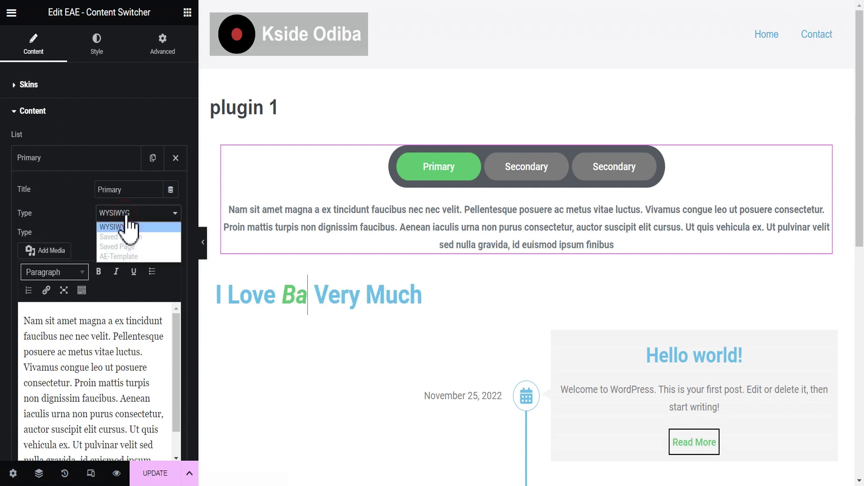
left_click(67, 218)
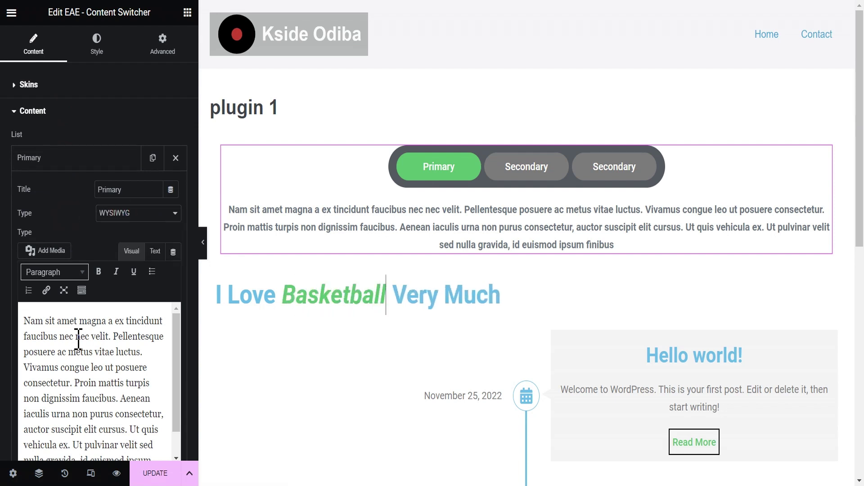
left_click(133, 216)
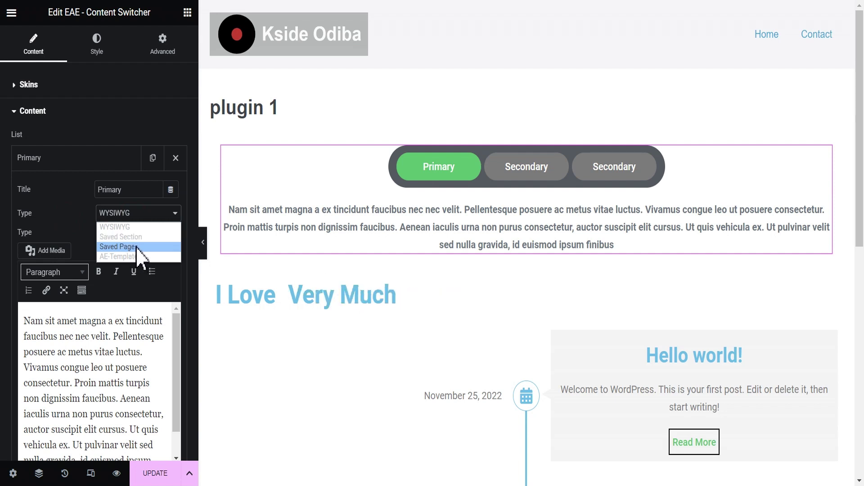
left_click(72, 218)
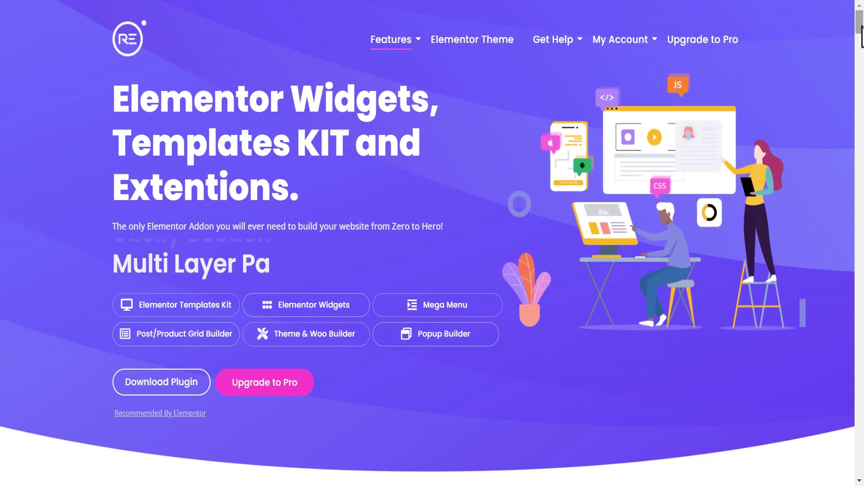
Scroll through the Royal Elementor Addons widget grid and template kits, then back to the top
left_click_drag(863, 39, 863, 63)
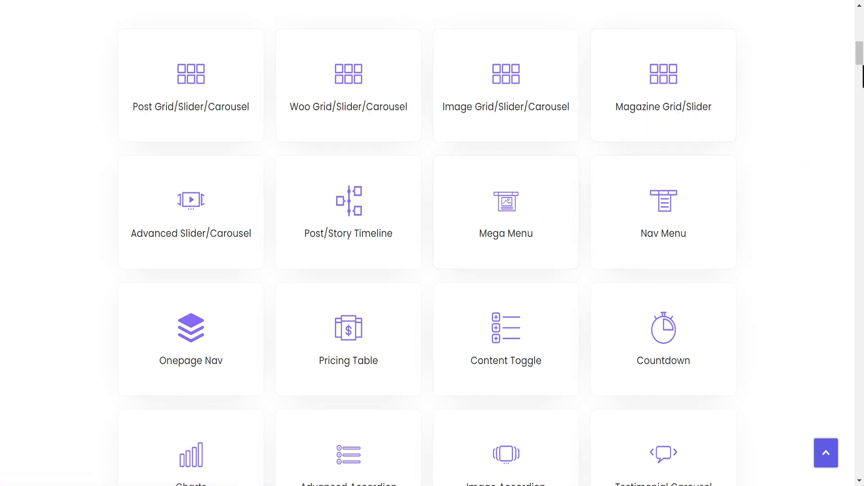
scroll(861, 81, "down", 5)
left_click_drag(862, 81, 862, 194)
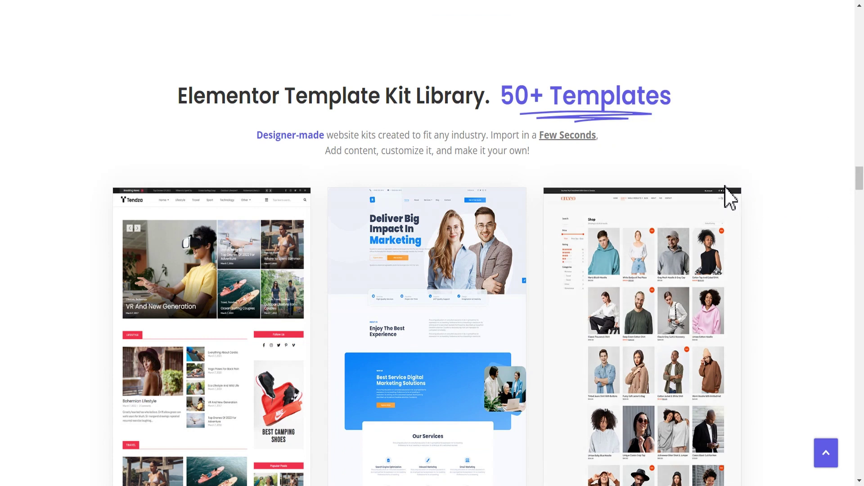
left_click_drag(862, 193, 863, 198)
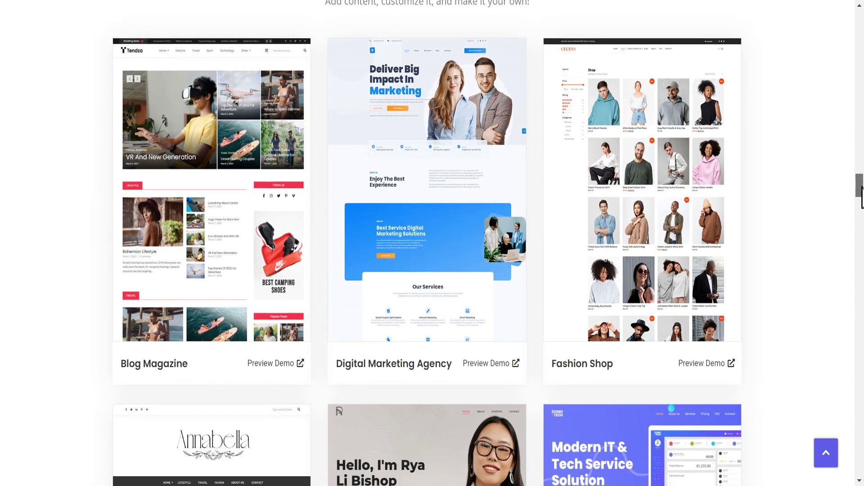
left_click_drag(863, 196, 862, 31)
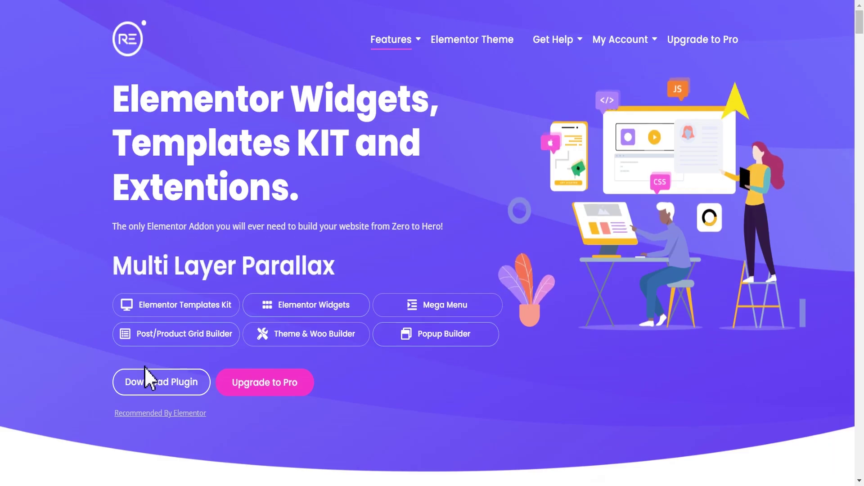
Download Royal Elementor Addons, search it in the plugin directory, and open its Widgets settings page
left_click(163, 385)
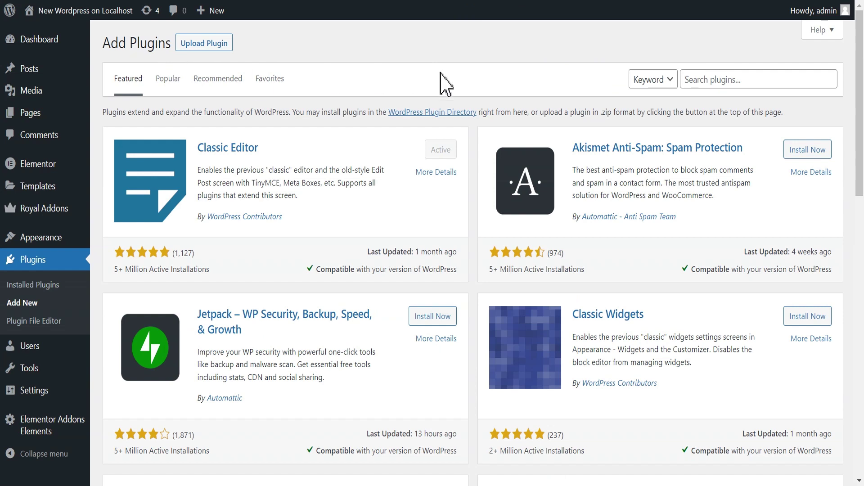
left_click(710, 84)
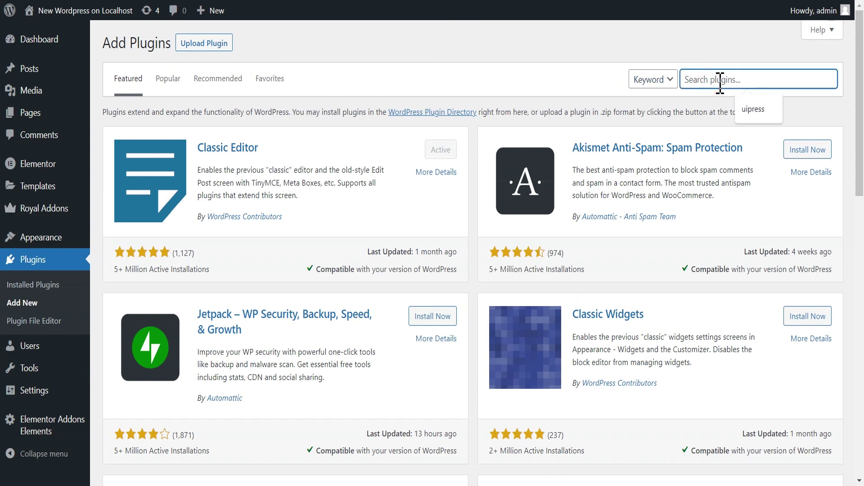
type("Royal Elementor Addons")
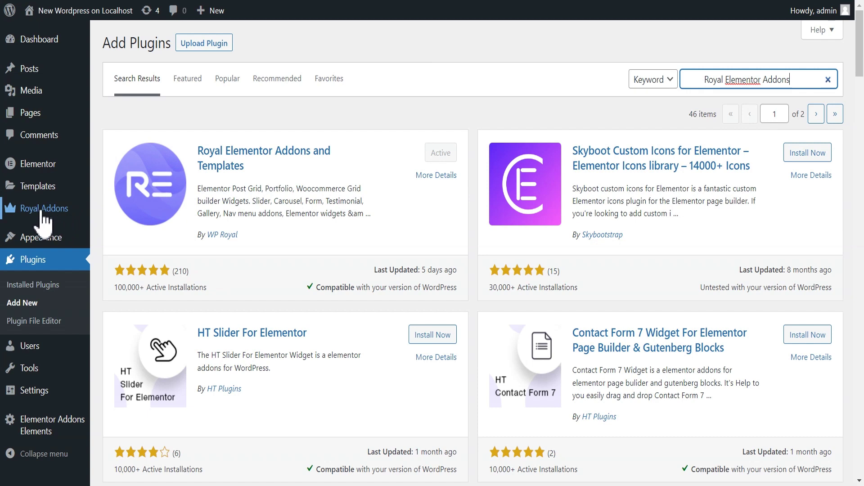
mouse_move(41, 212)
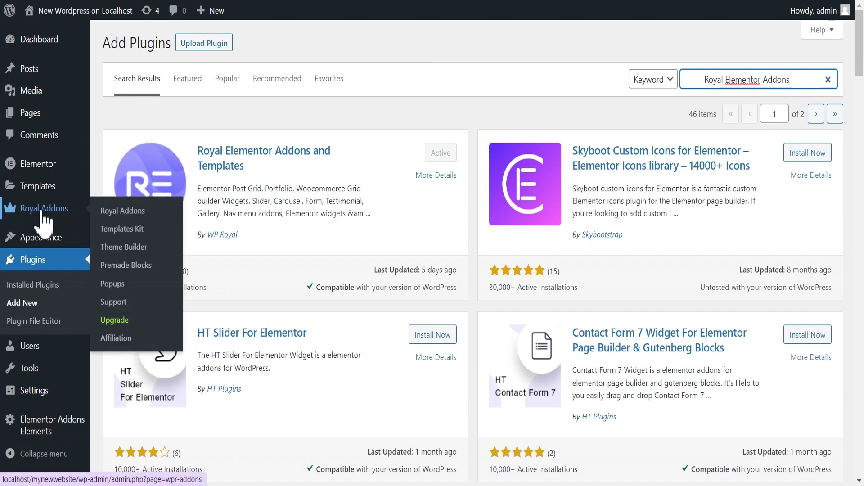
left_click(126, 210)
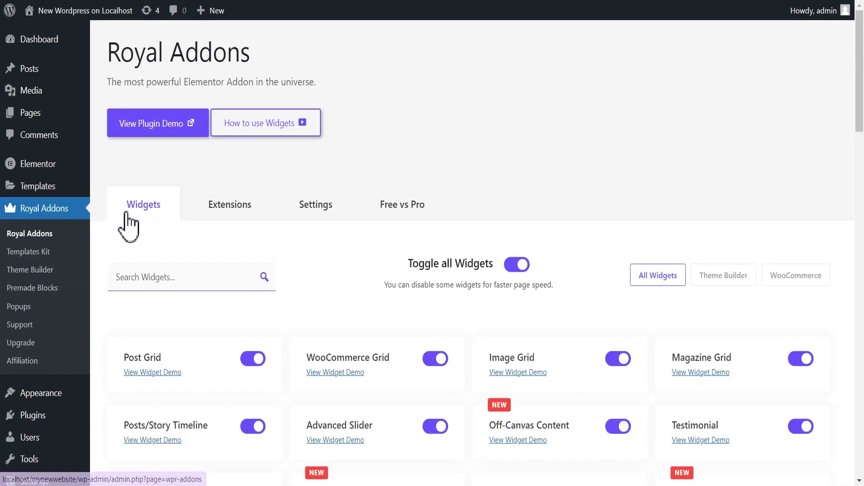
left_click_drag(862, 116, 863, 394)
scroll(862, 412, "down", 3)
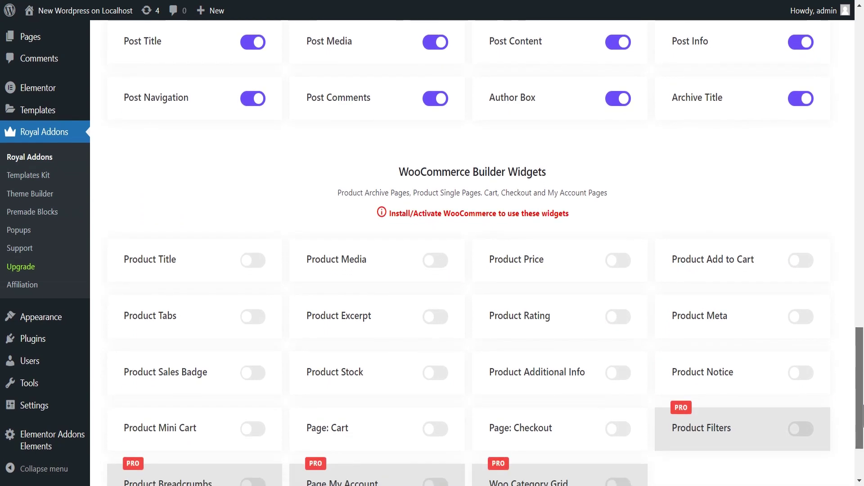
left_click_drag(862, 437, 844, 419)
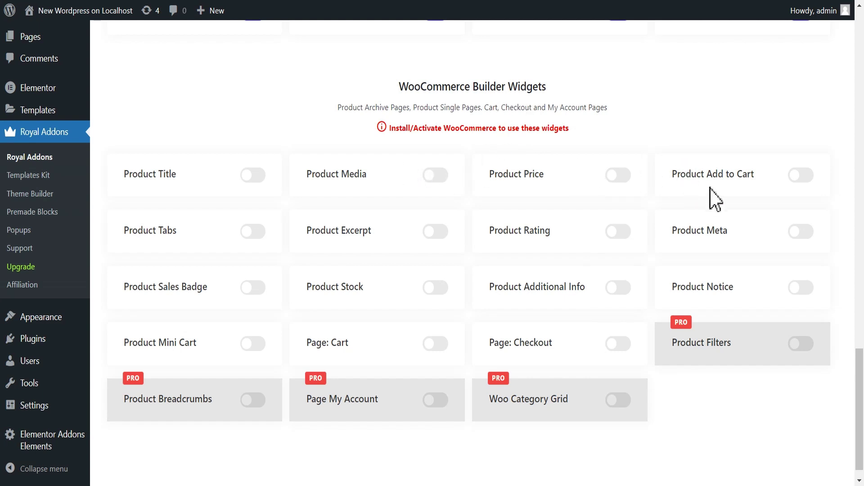
left_click_drag(860, 372, 719, 358)
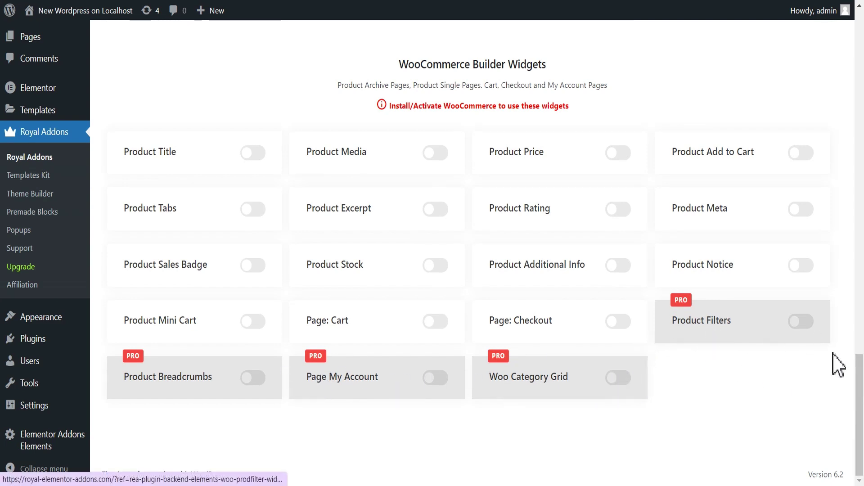
left_click_drag(862, 388, 862, 43)
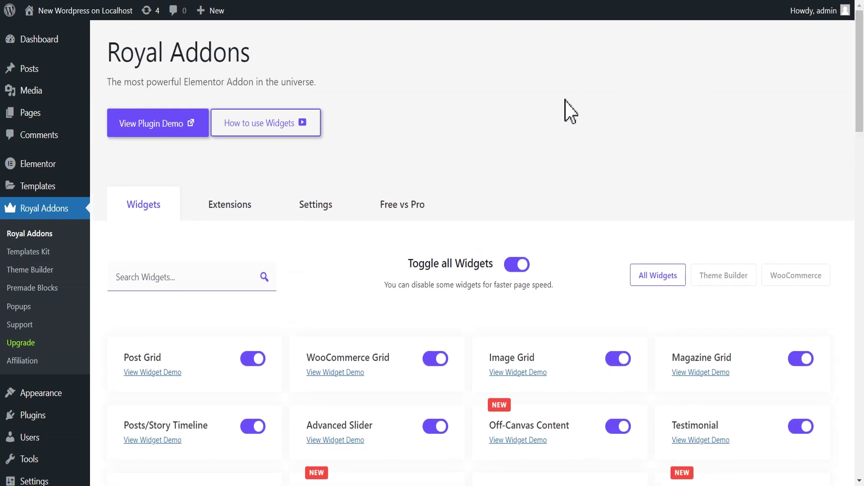
mouse_move(28, 113)
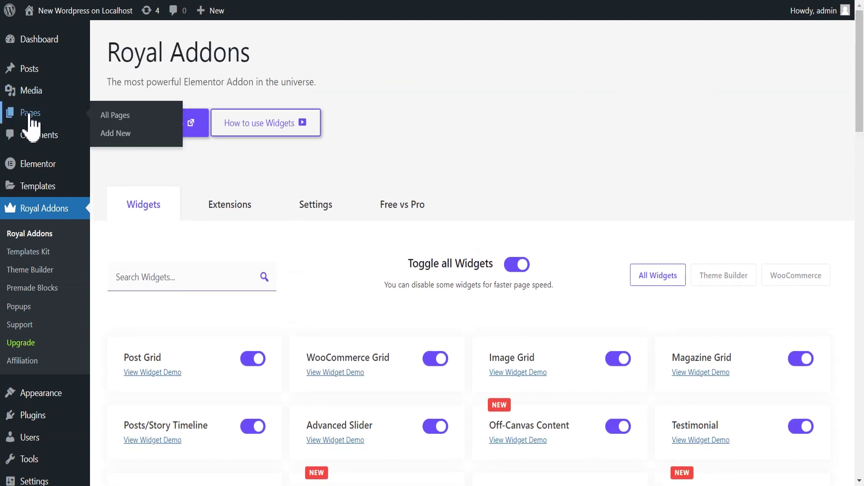
Create and publish a new page titled 'plugin 2', then open it in Elementor
left_click(118, 134)
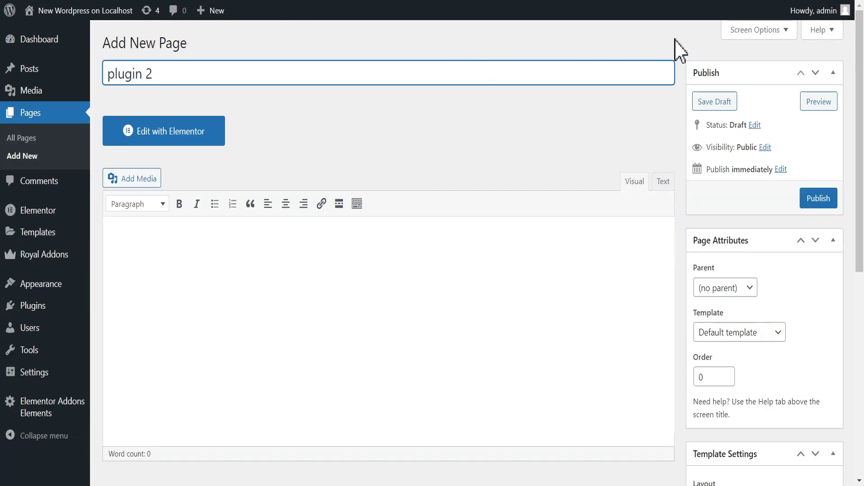
left_click(830, 200)
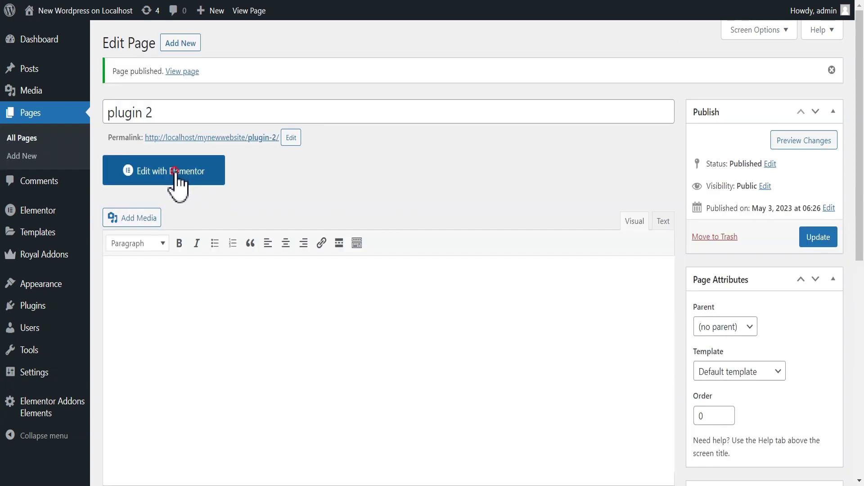
left_click(175, 172)
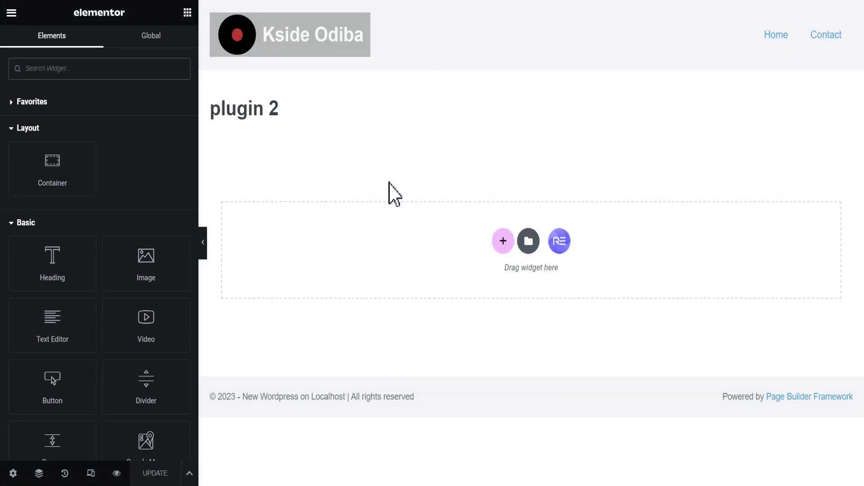
Collapse Basic, Layout and General, expand Royal Addons, and drop a Promo Box onto the page
left_click(24, 217)
left_click(18, 128)
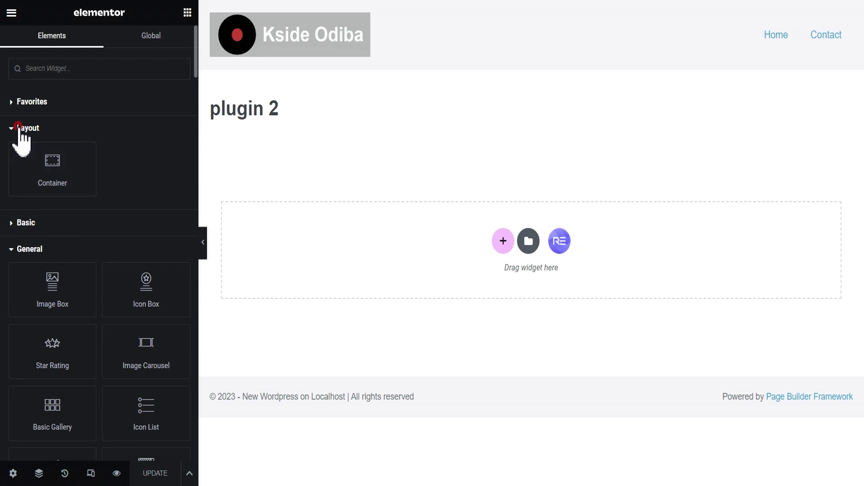
left_click(15, 180)
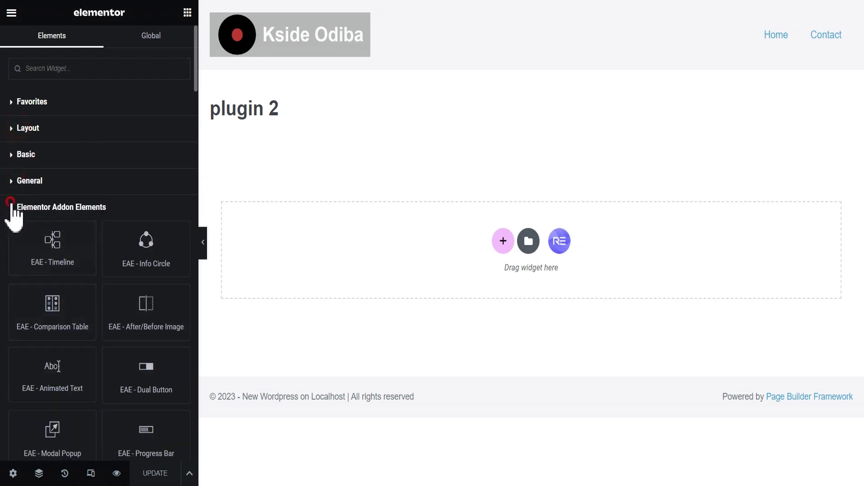
left_click(16, 208)
left_click_drag(196, 109, 192, 145)
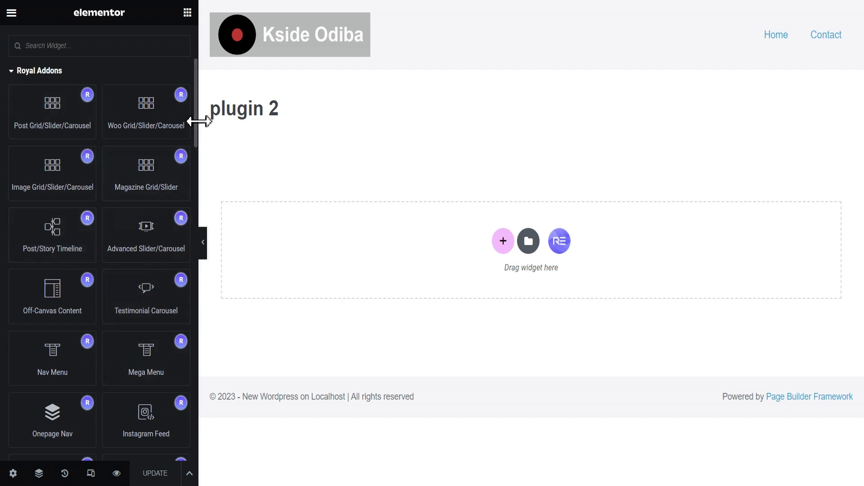
left_click_drag(197, 132, 176, 252)
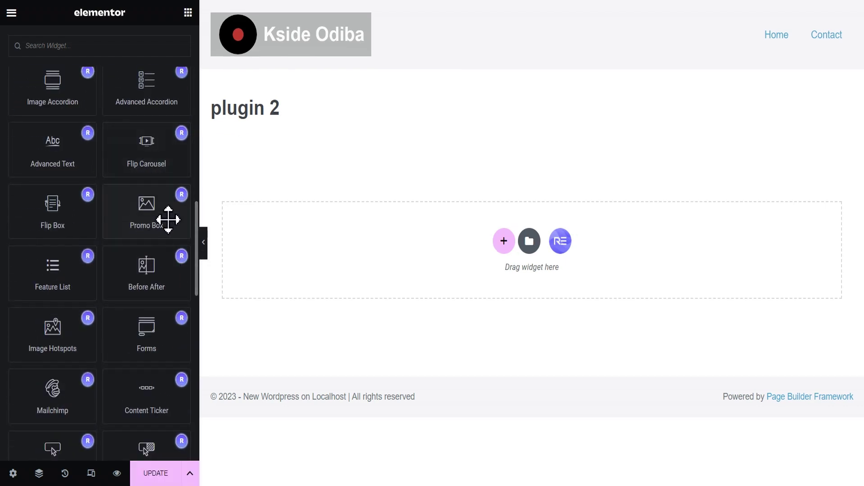
mouse_move(156, 221)
left_mouse_down()
mouse_move(148, 221)
mouse_move(178, 212)
mouse_move(390, 239)
mouse_move(386, 227)
left_mouse_up()
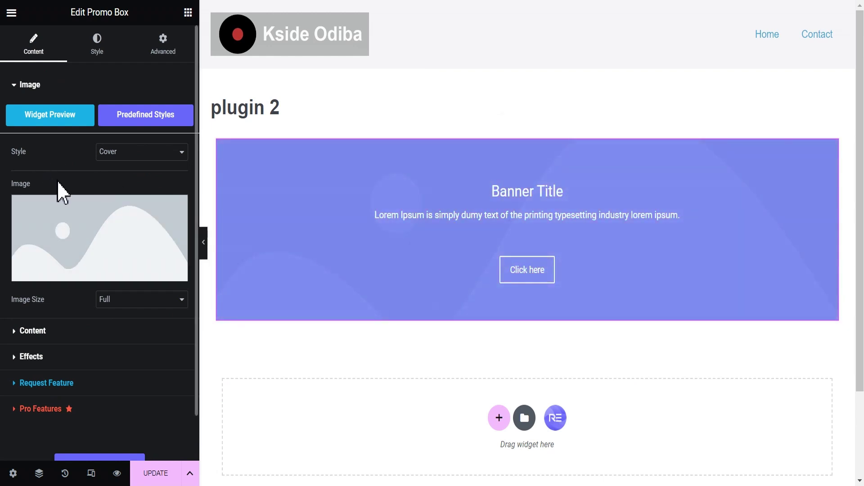
Open Predefined Styles to browse the Royal Addons Promo Box block designs
left_click(145, 115)
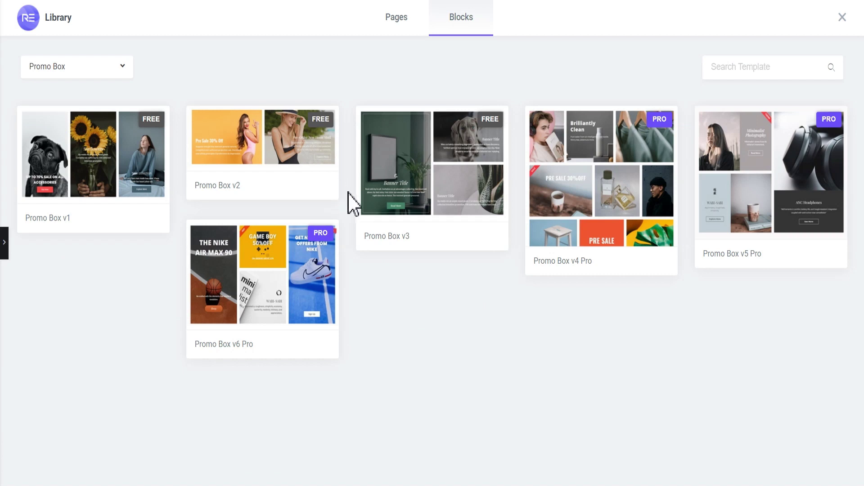
Insert the free Promo Box v1 block of three image cards below the banner
mouse_move(72, 217)
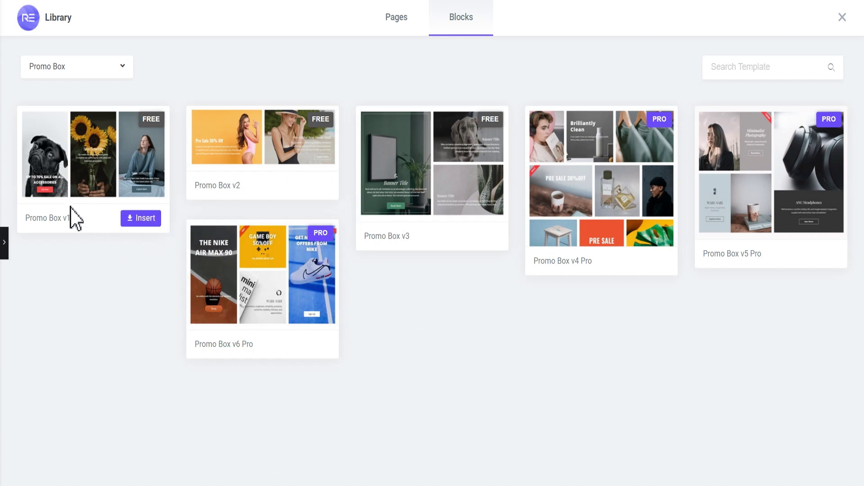
mouse_move(68, 198)
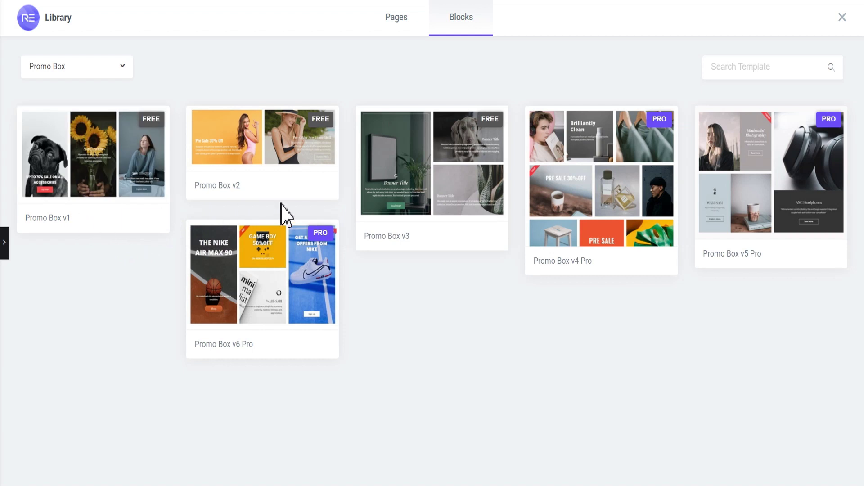
mouse_move(401, 199)
mouse_move(147, 218)
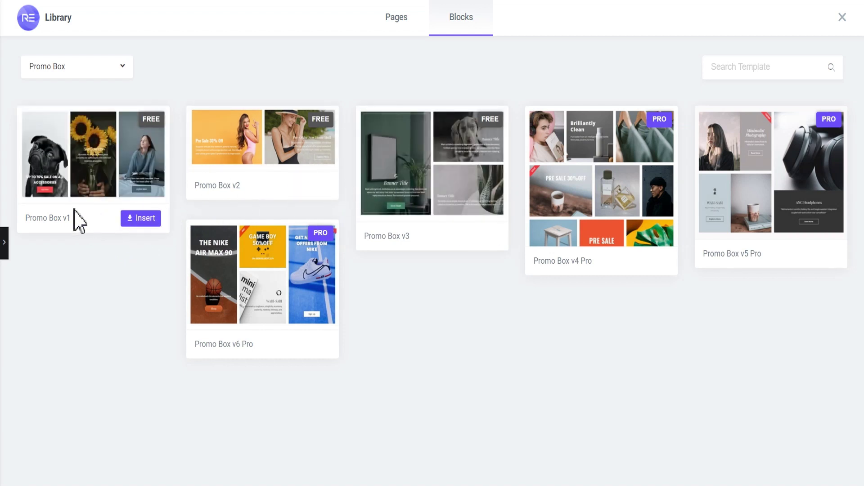
left_click(145, 218)
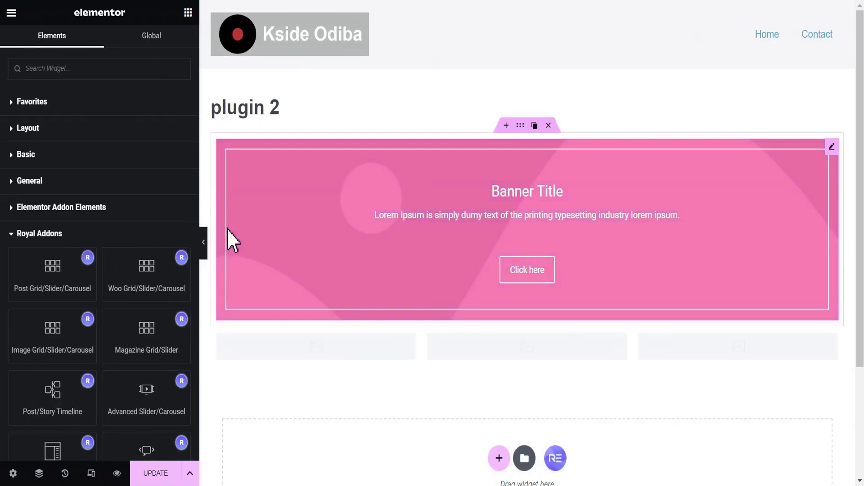
scroll(351, 315, "down", 7)
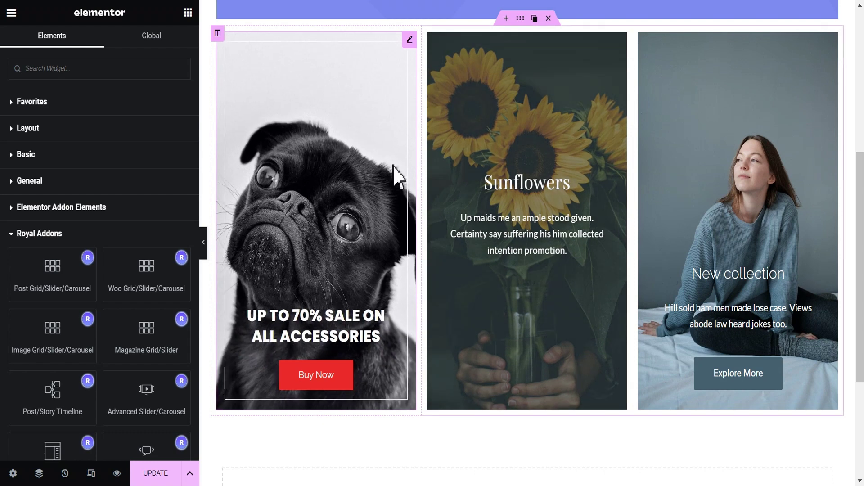
left_click(410, 39)
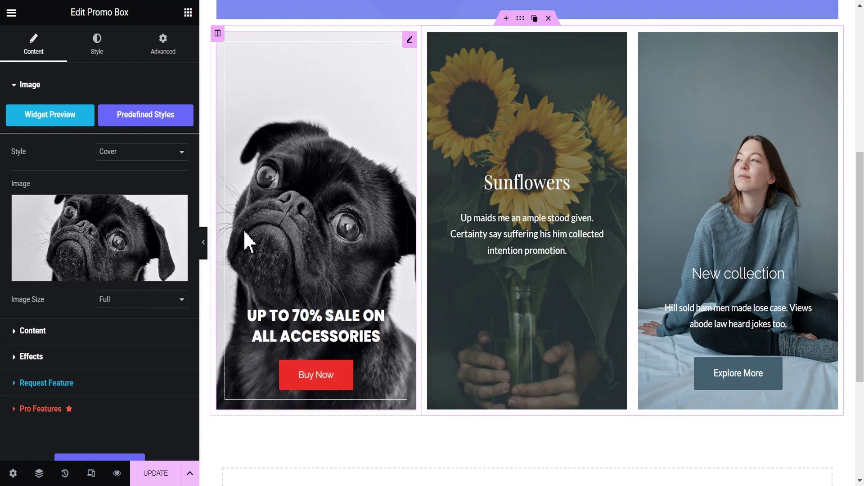
left_click(188, 13)
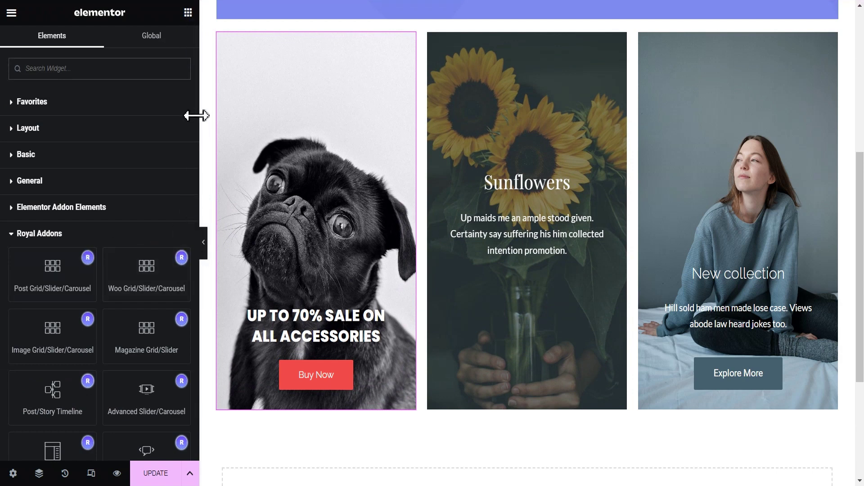
scroll(198, 148, "down", 5)
scroll(198, 155, "up", 2)
scroll(199, 171, "down", 5)
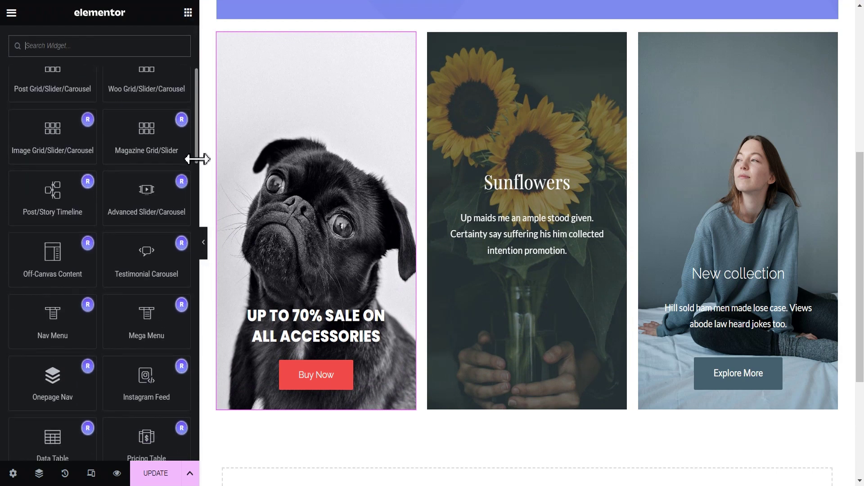
scroll(198, 214, "down", 5)
scroll(195, 270, "down", 5)
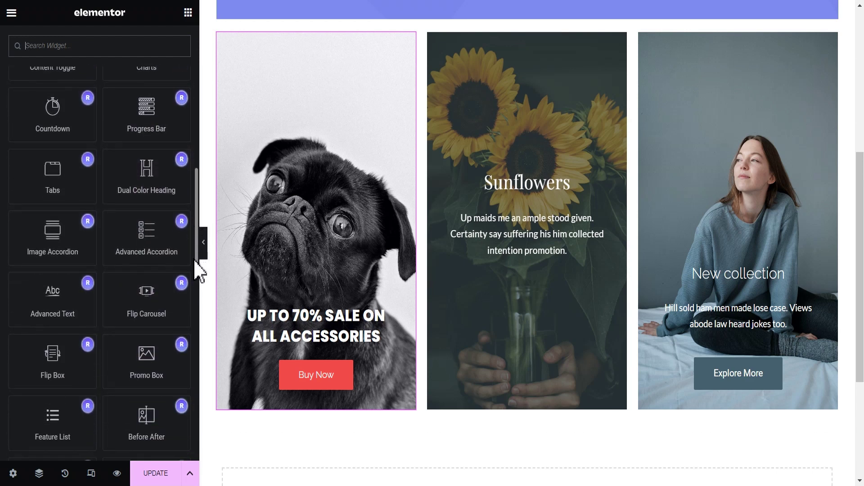
scroll(190, 311, "down", 2)
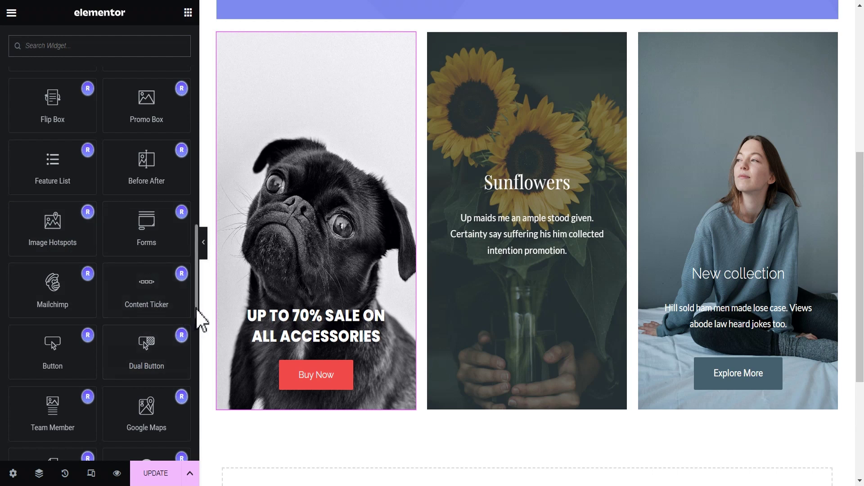
scroll(196, 310, "down", 2)
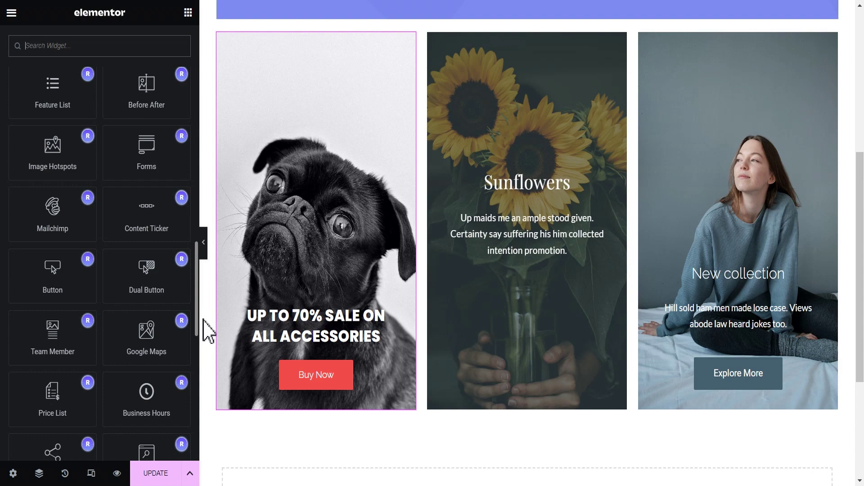
scroll(187, 293, "up", 3)
scroll(197, 305, "down", 3)
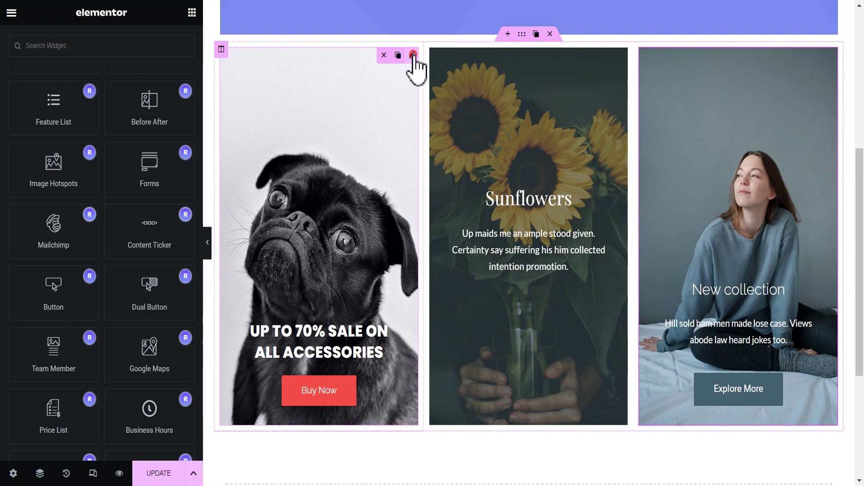
left_click(412, 56)
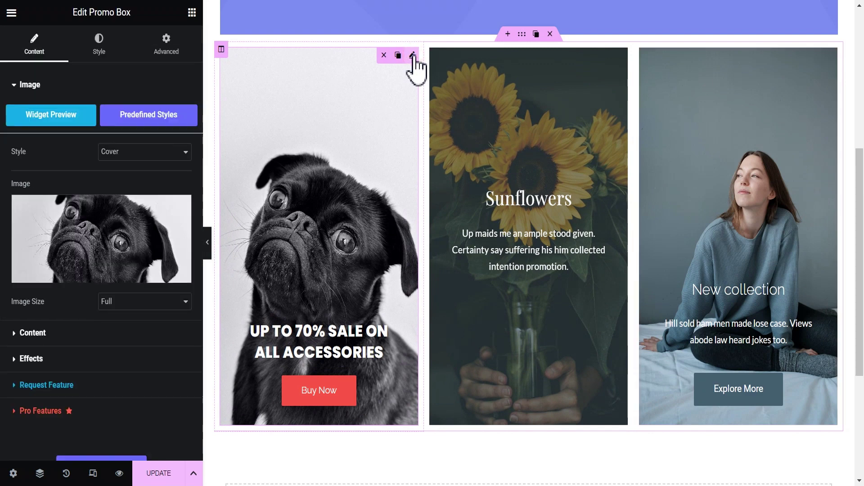
Look through the promo card's Advanced Custom CSS options, then go back to the Elements panel
left_click(169, 50)
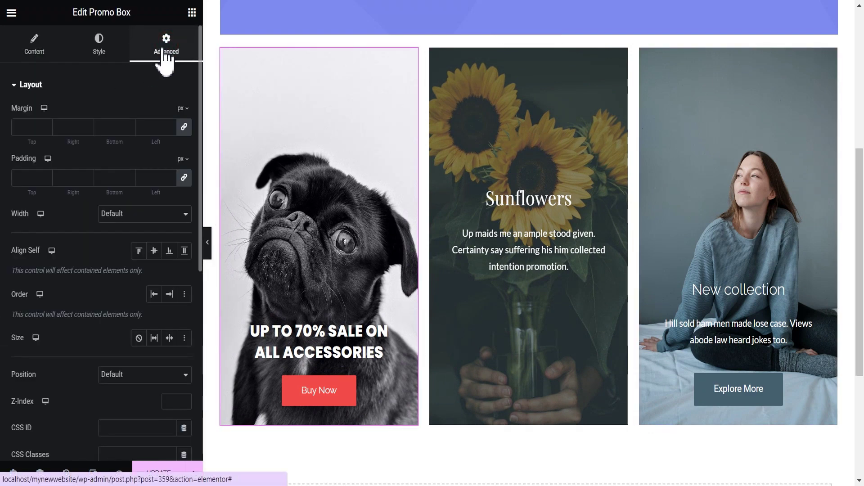
left_click(108, 88)
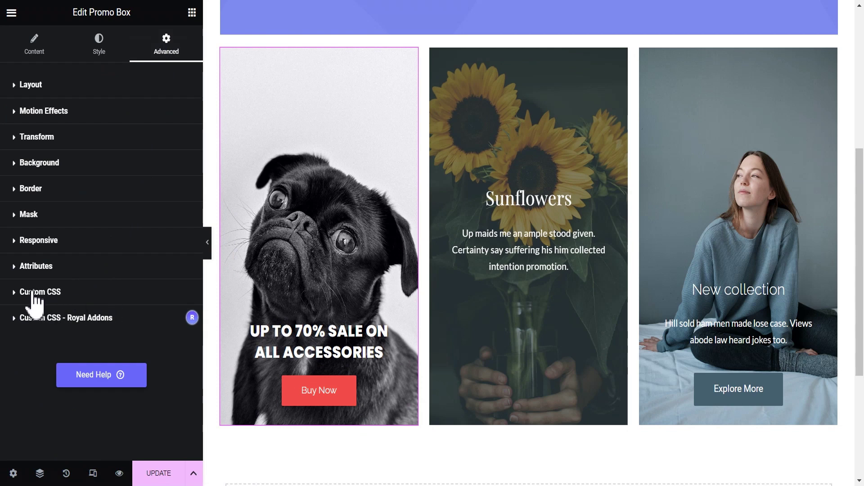
left_click(65, 293)
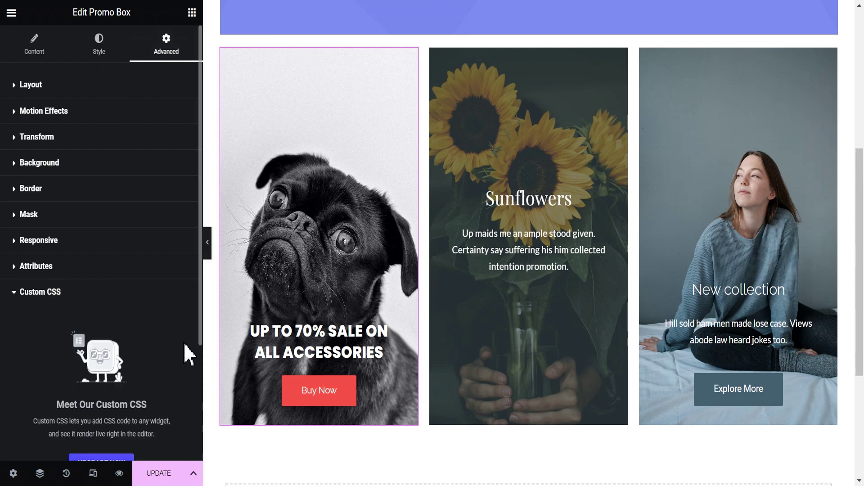
left_click(68, 291)
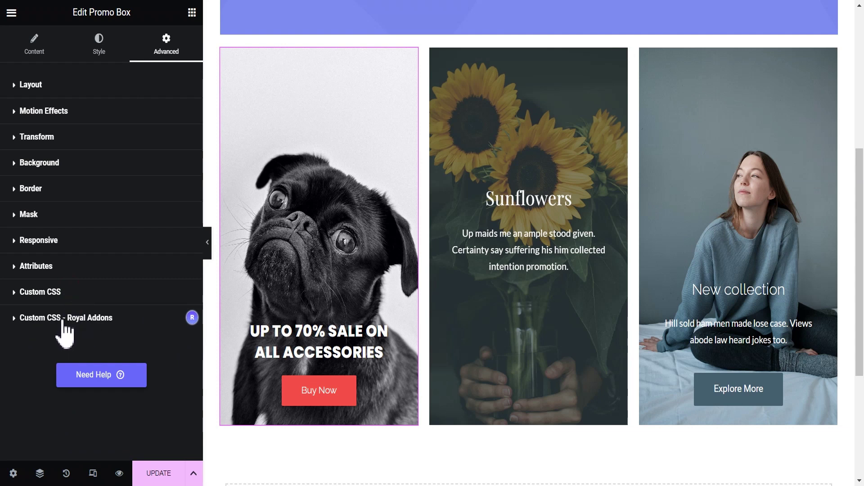
left_click(70, 319)
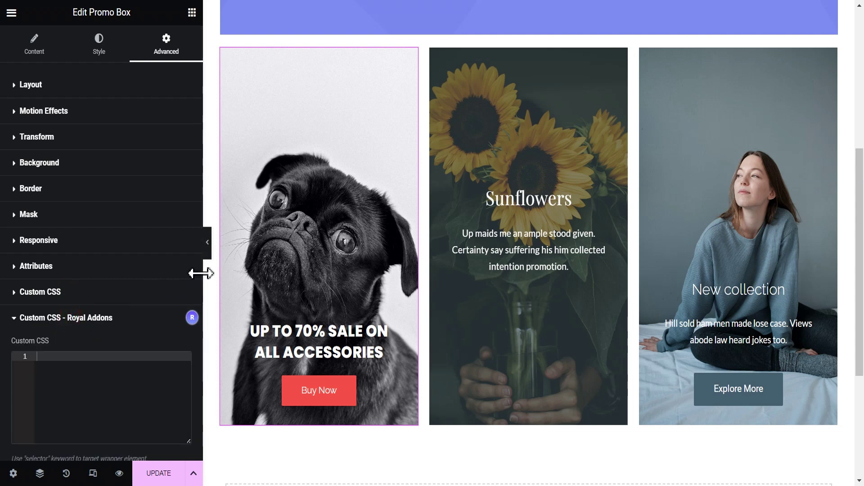
scroll(203, 315, "down", 1)
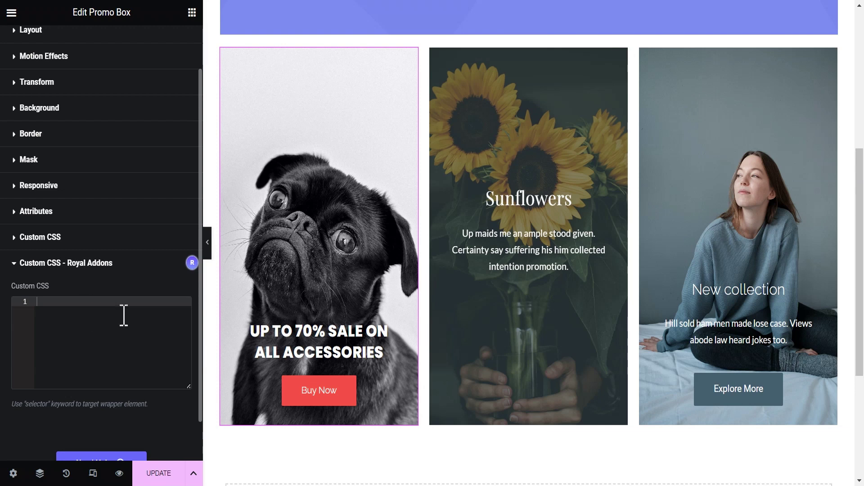
left_click(192, 14)
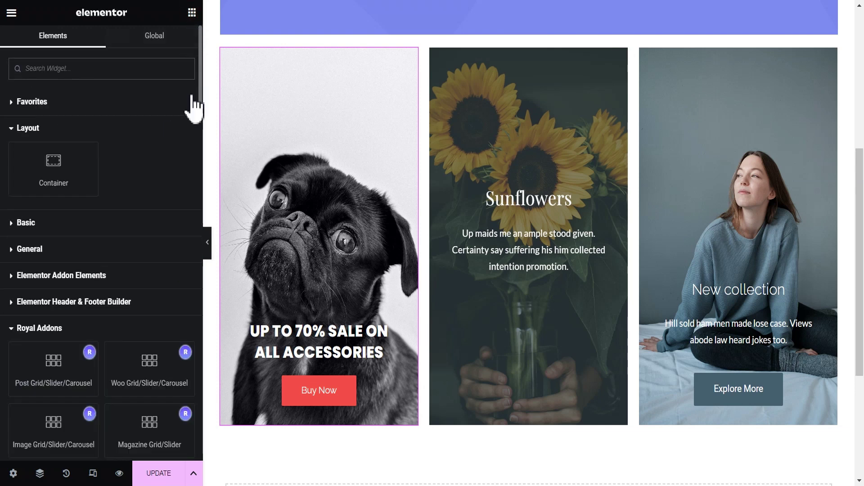
Add a Heading widget above the promo boxes and open its Royal Addons custom CSS editor
left_click(30, 225)
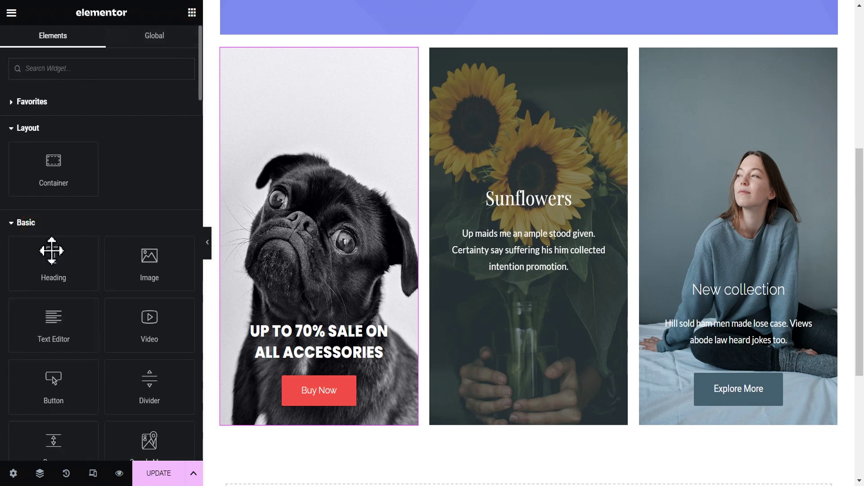
left_click_drag(53, 270, 450, 43)
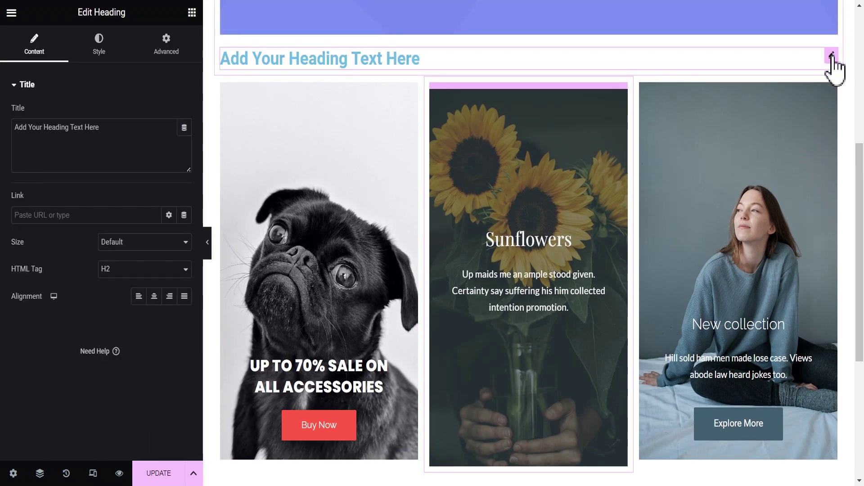
left_click(166, 51)
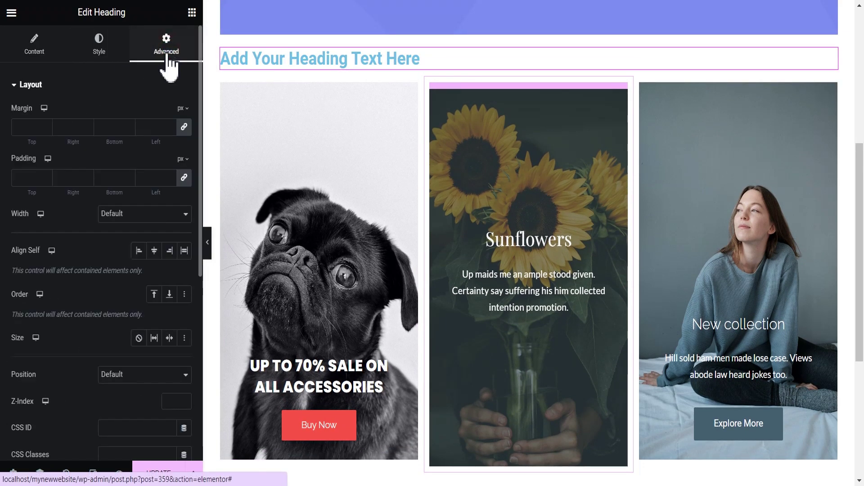
left_click(78, 87)
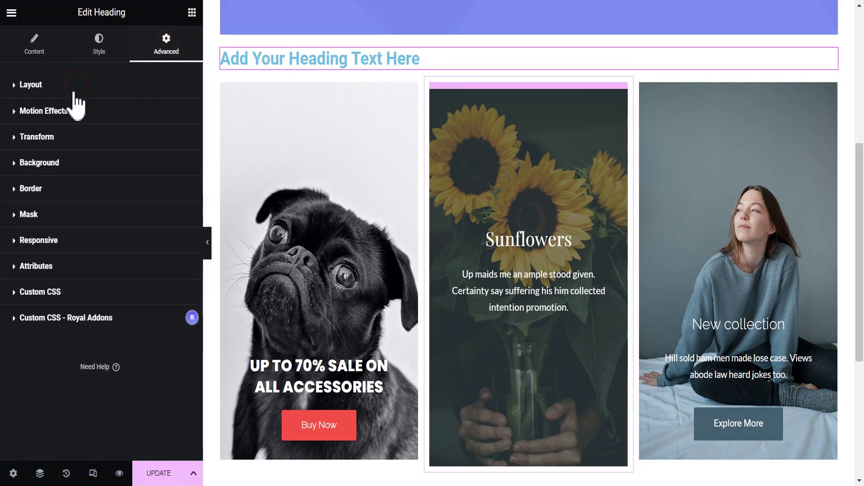
left_click(69, 319)
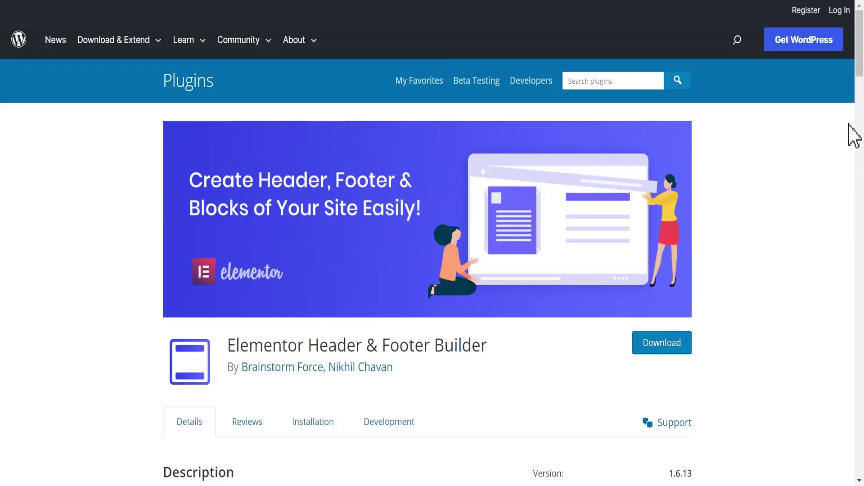
Review the Elementor Header & Footer Builder plugin page, then return to WordPress Add Plugins
scroll(849, 124, "down", 4)
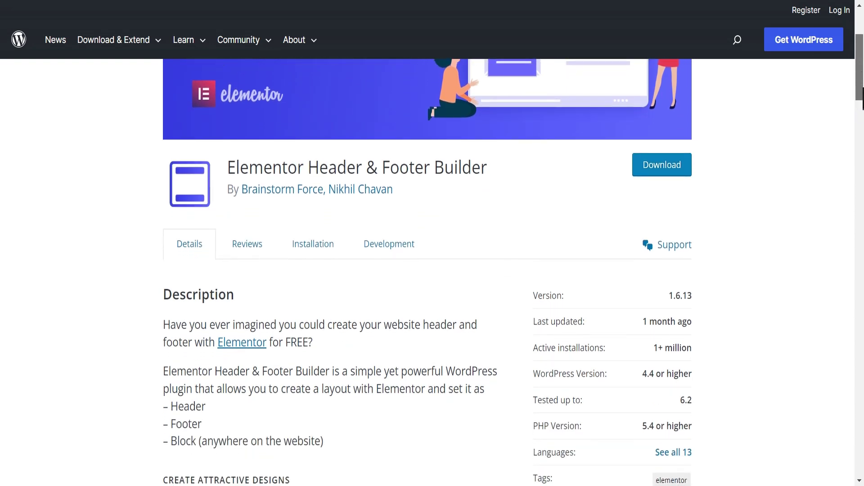
scroll(513, 260, "down", 1)
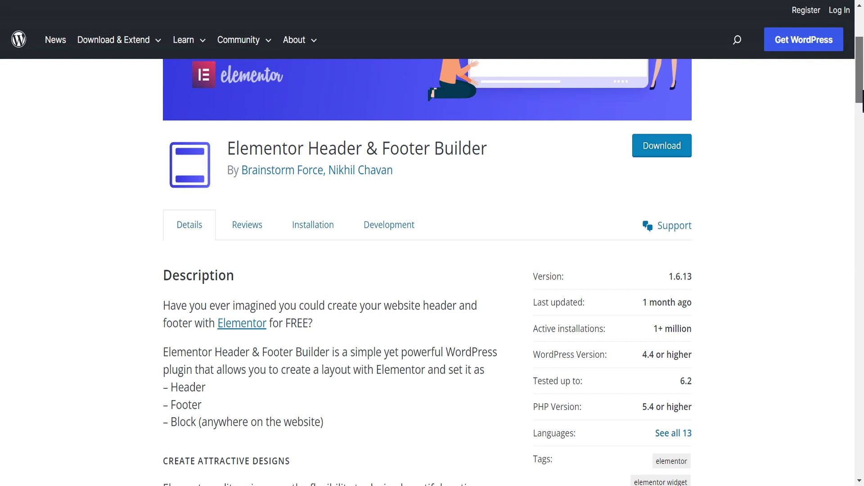
left_click_drag(863, 90, 862, 70)
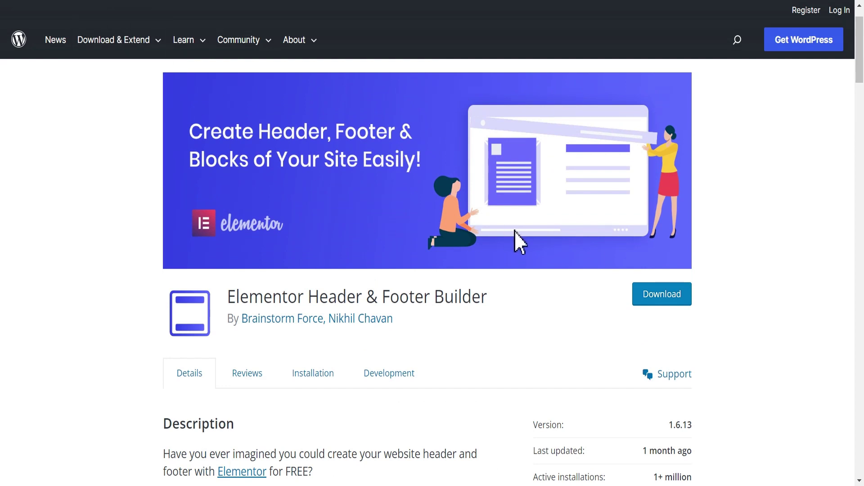
left_click(665, 298)
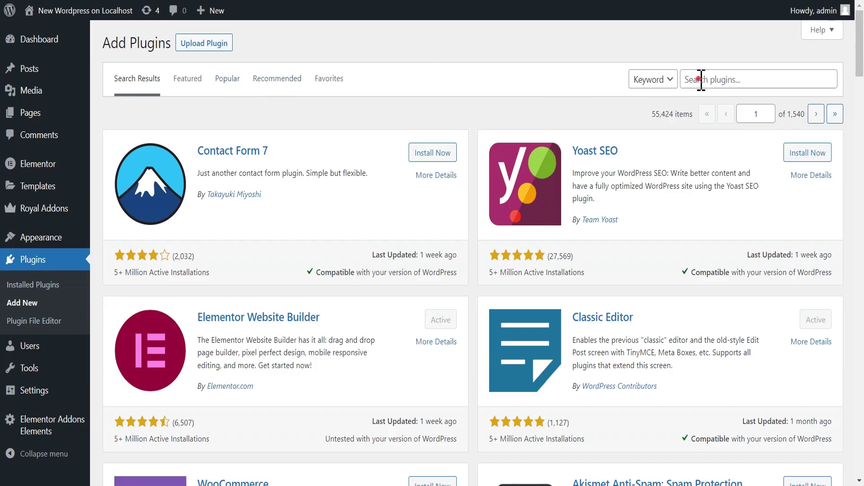
Search for Elementor Header & Footer Builder, open its empty templates list, and start a new template
left_click(701, 80)
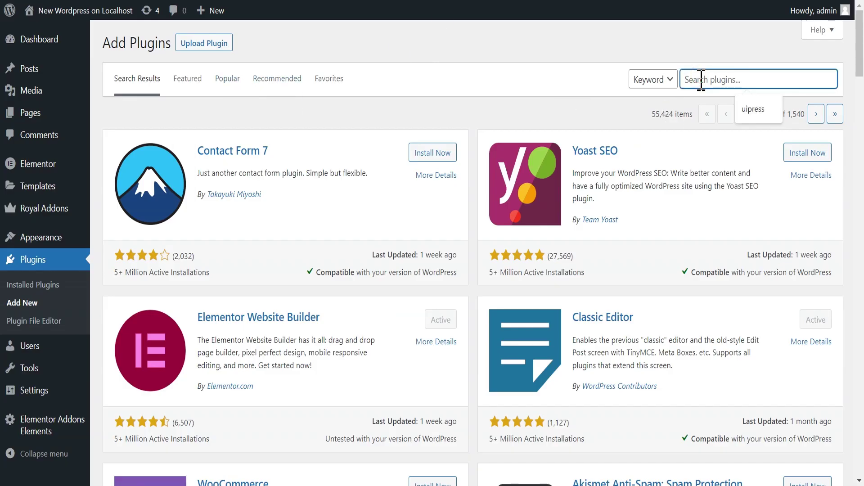
type("Elementor Header & Footer Builder")
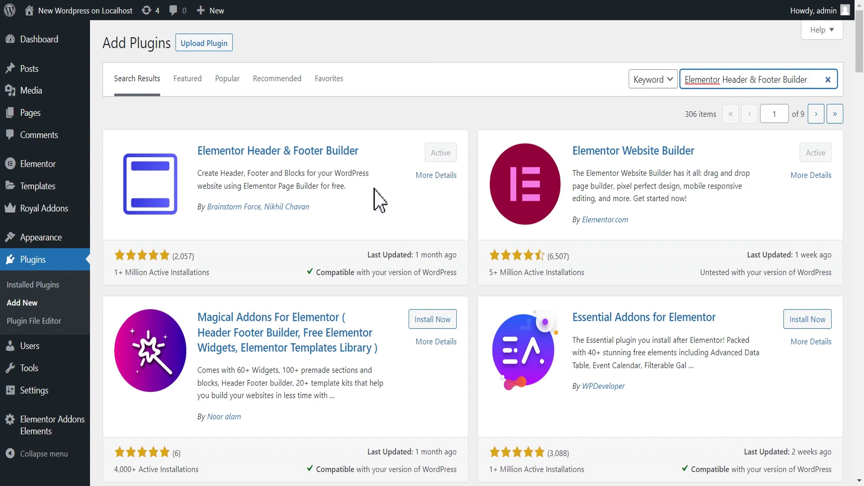
mouse_move(29, 239)
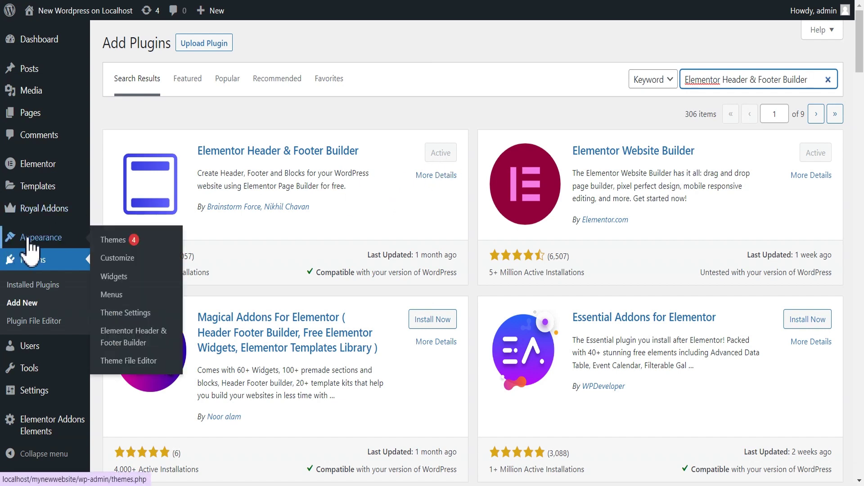
left_click(136, 342)
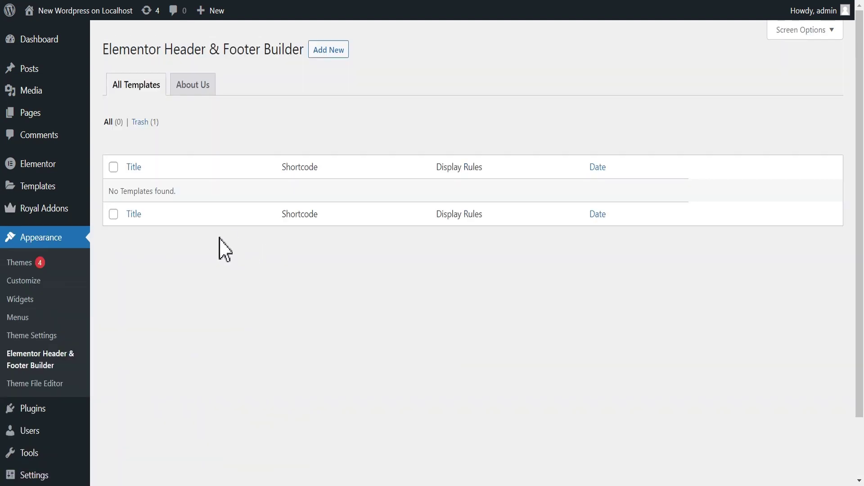
left_click(329, 50)
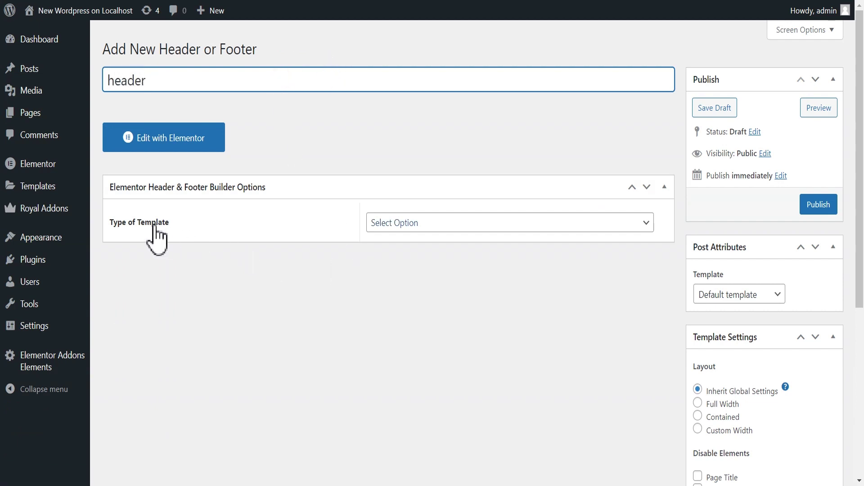
Make the 'header' template a Header shown on the Entire Website to All users, and publish it
left_click(427, 222)
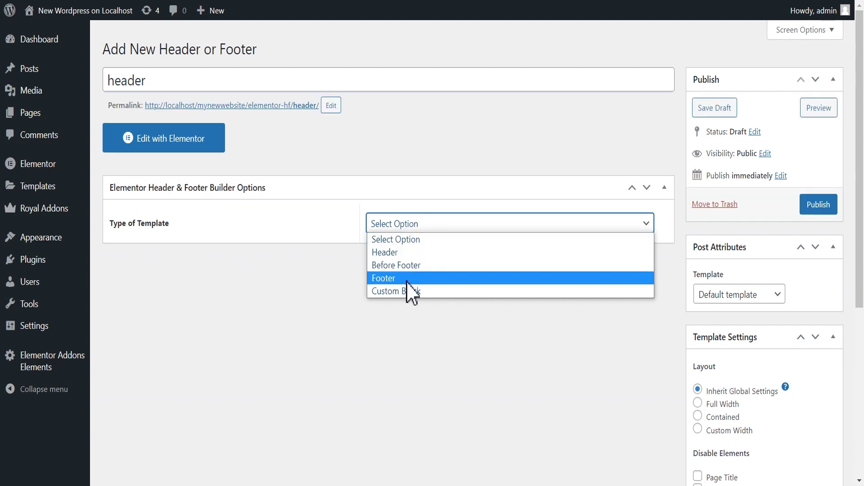
left_click(394, 253)
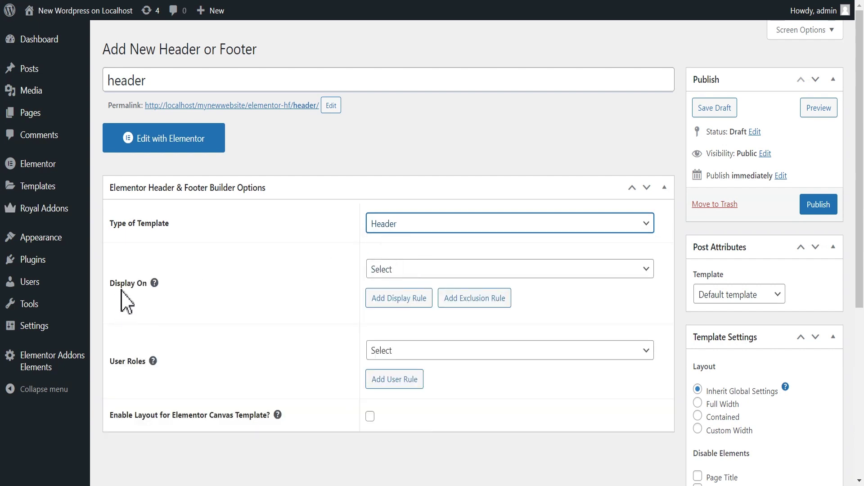
left_click(396, 269)
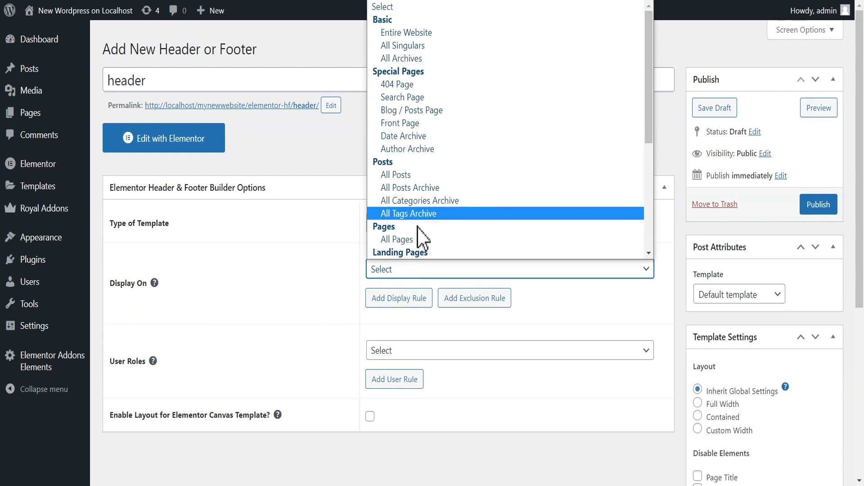
left_click(408, 34)
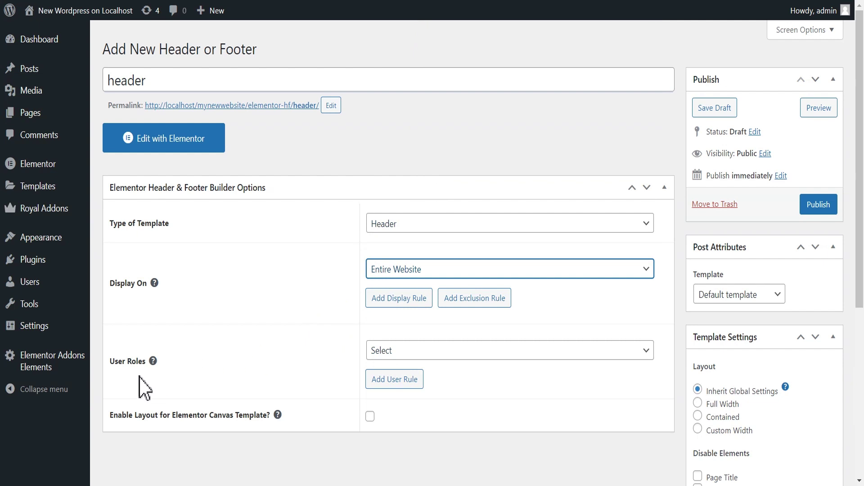
left_click(398, 354)
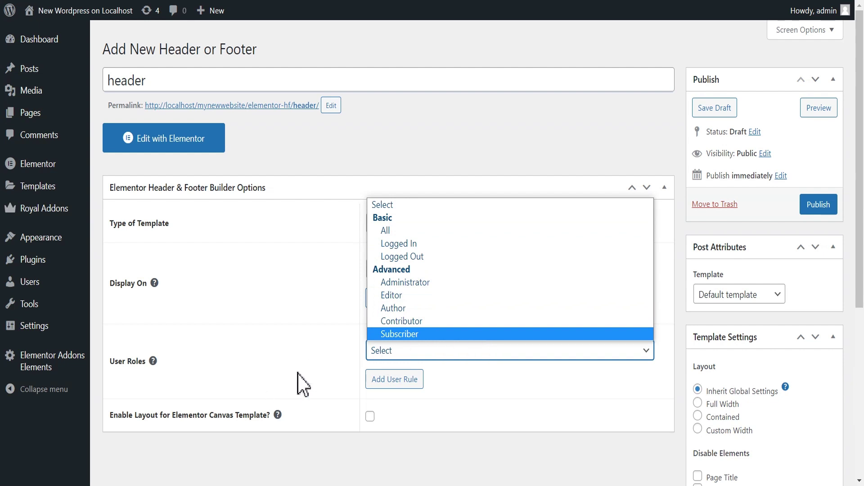
left_click(398, 231)
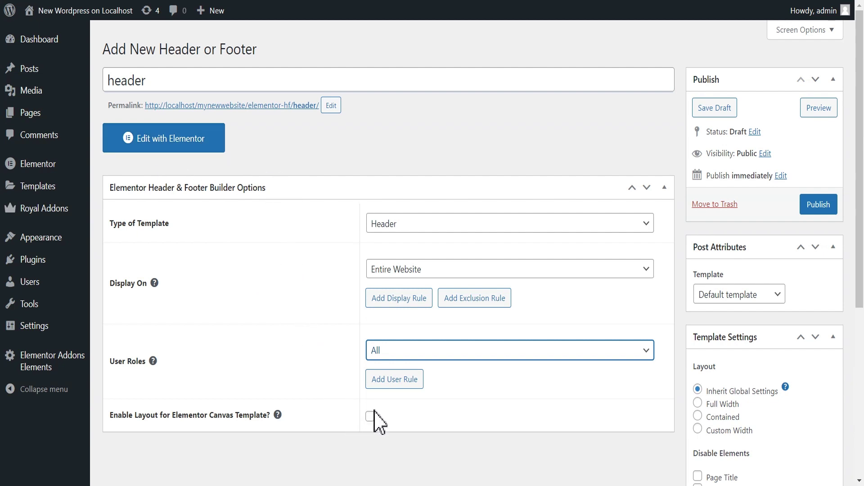
left_click(818, 205)
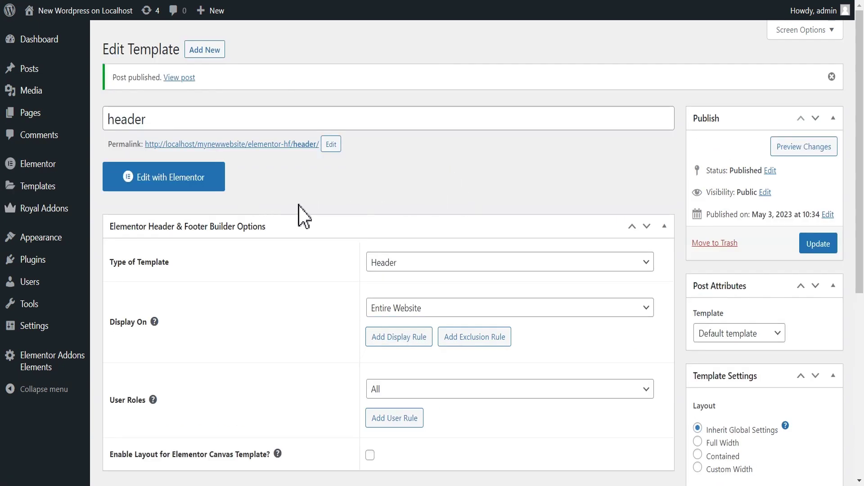
Open the header template in Elementor and expand the Header & Footer Builder widget category
left_click(166, 180)
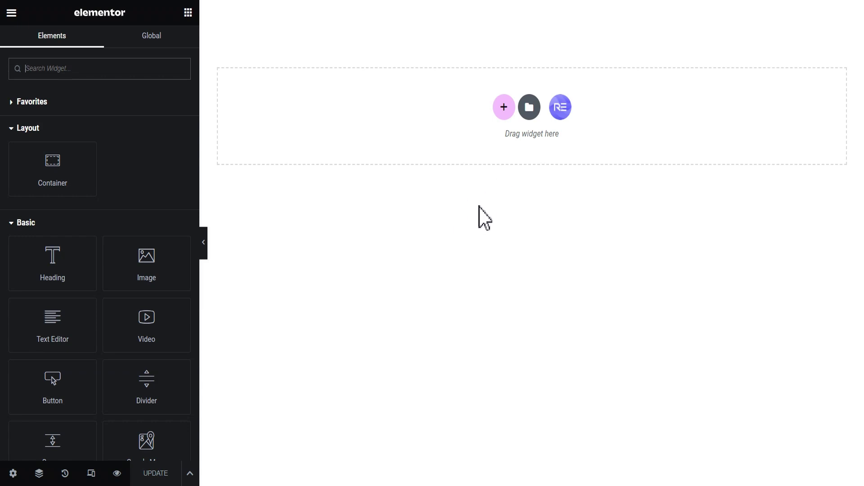
left_click(10, 222)
left_click(10, 249)
left_click(11, 275)
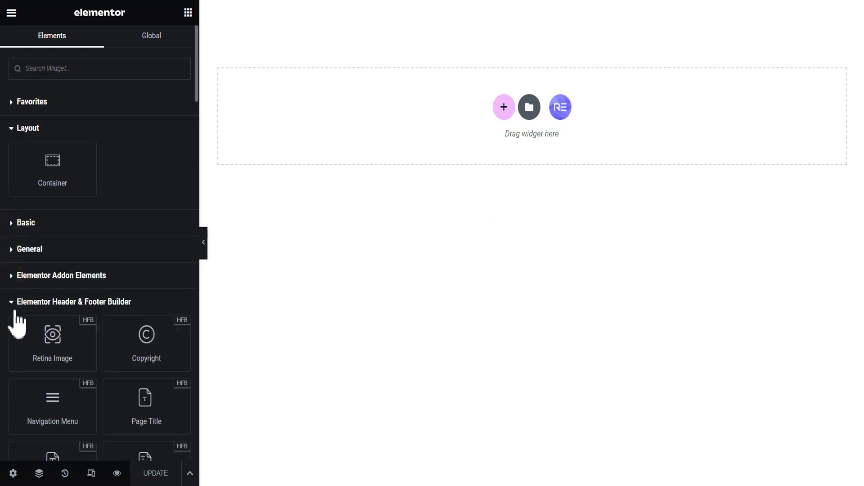
left_click_drag(196, 94, 198, 134)
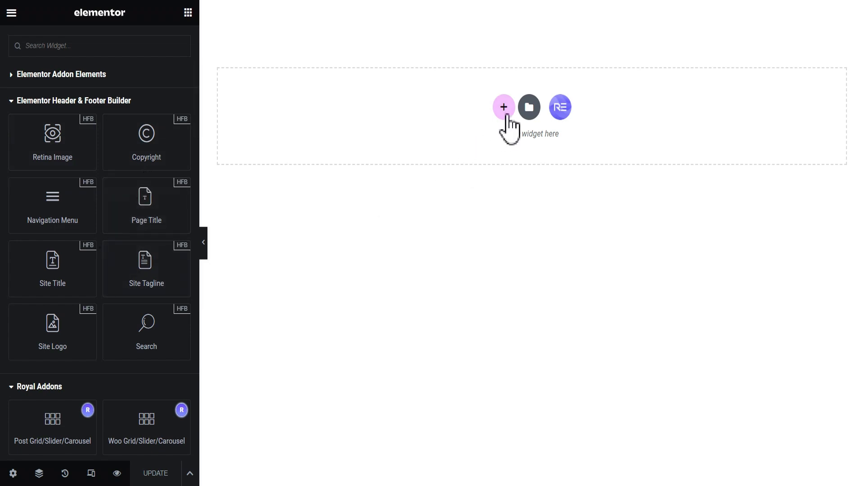
Add a narrow-left, wide-right two-column container and place the Site Logo in its left column
left_click(503, 108)
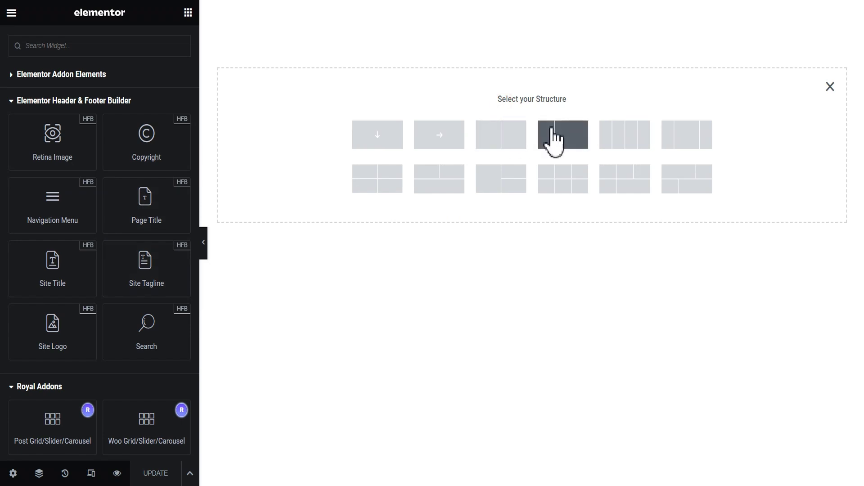
left_click(568, 144)
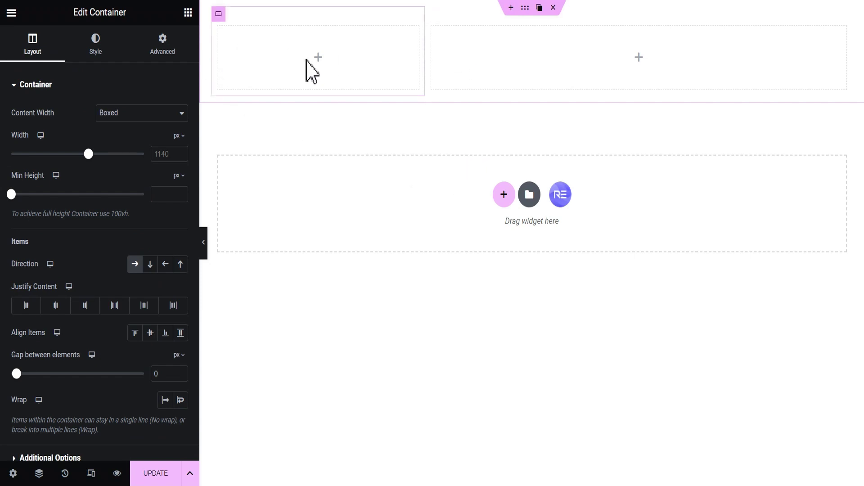
left_click(319, 56)
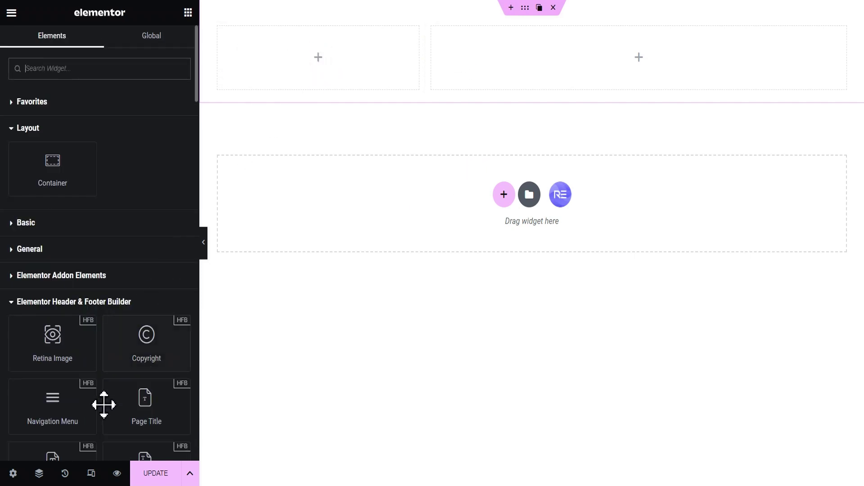
left_click_drag(198, 104, 196, 139)
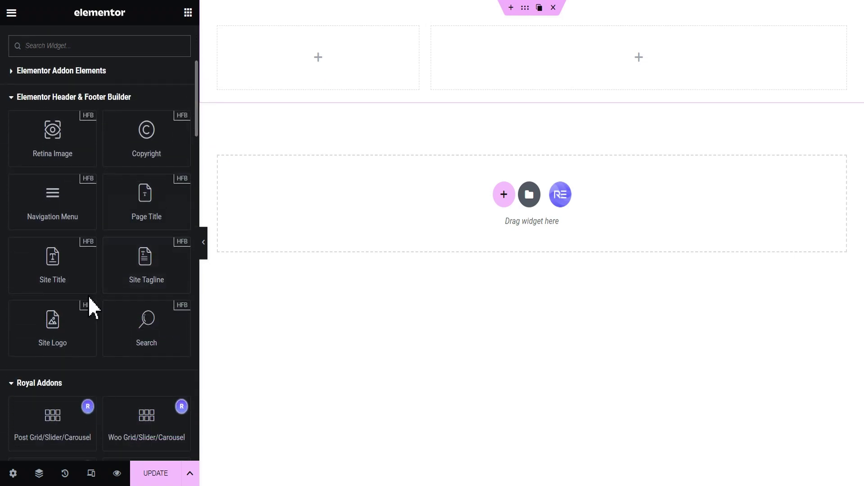
left_click_drag(66, 341, 333, 85)
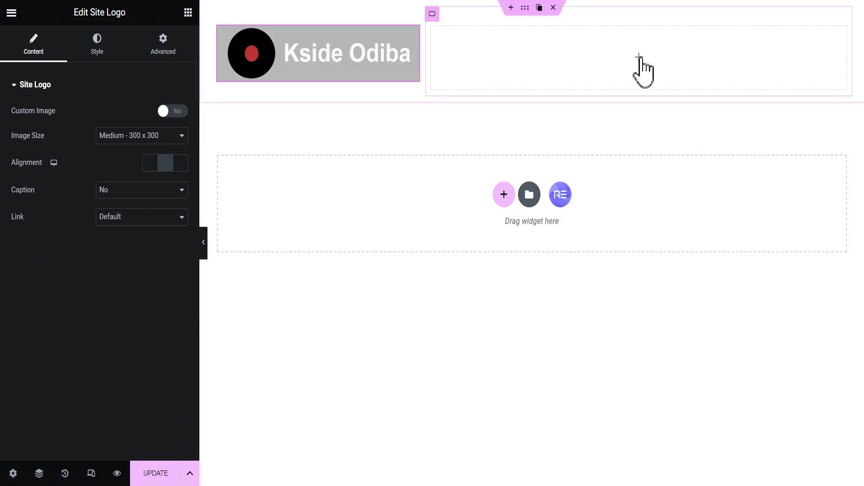
Drop a Navigation Menu widget into the right column, showing Home and Contact
left_click(640, 59)
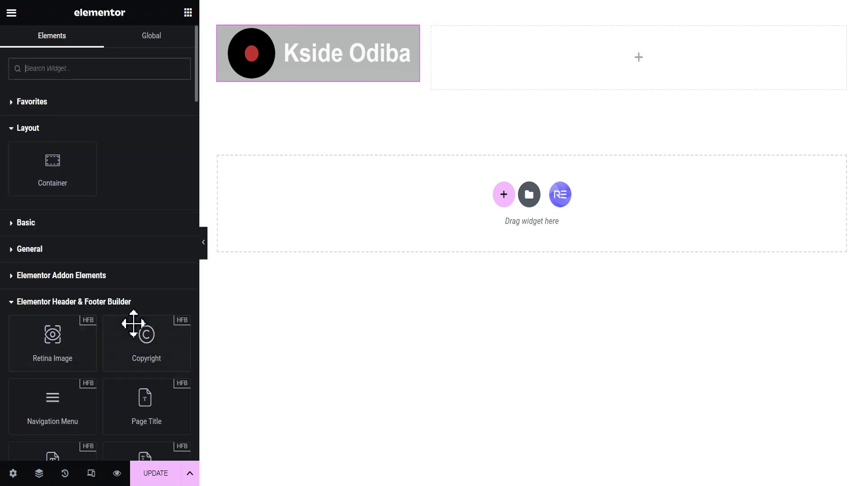
left_click_drag(196, 97, 201, 127)
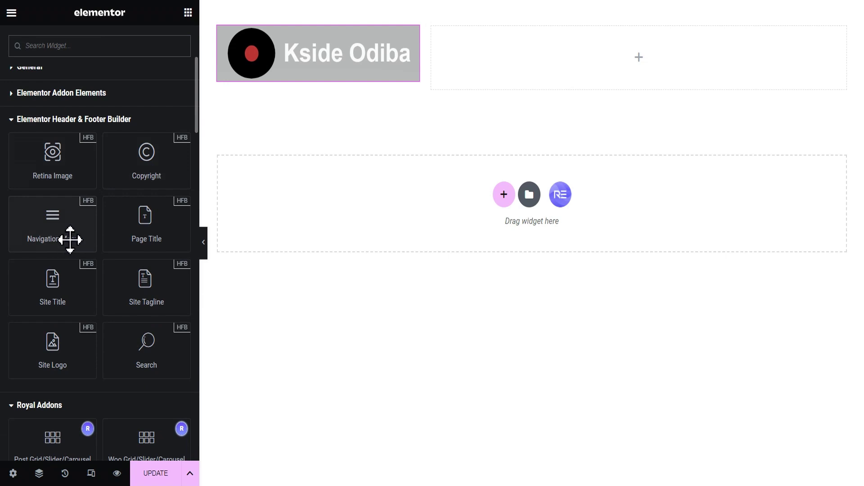
left_click_drag(53, 233, 671, 92)
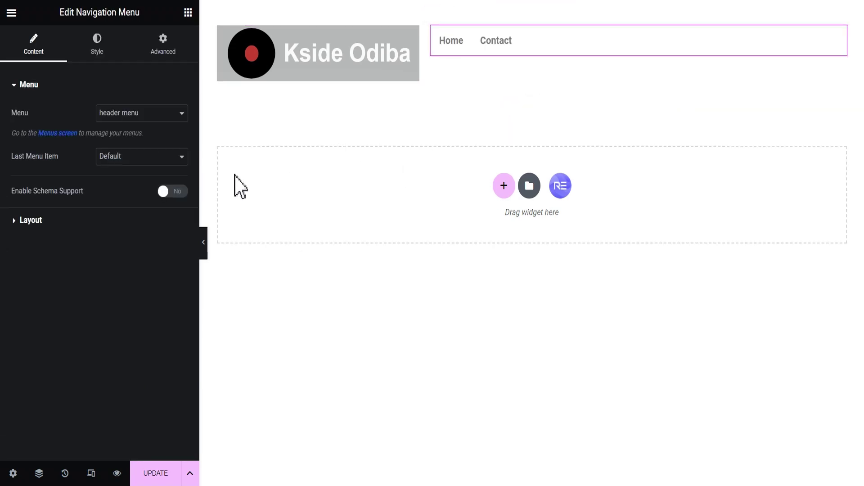
Switch the navigation menu to 'Menu' so it lists Home, About, Services, Portfolio and Contact
left_click(130, 118)
left_click(129, 139)
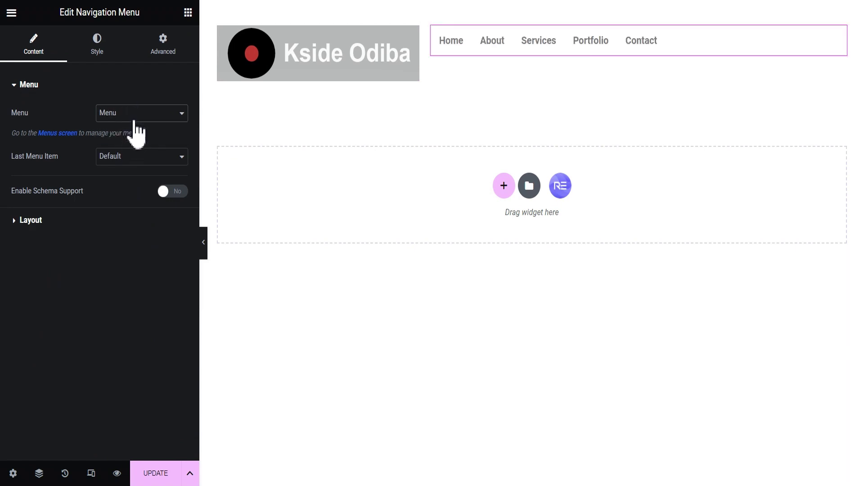
left_click(188, 12)
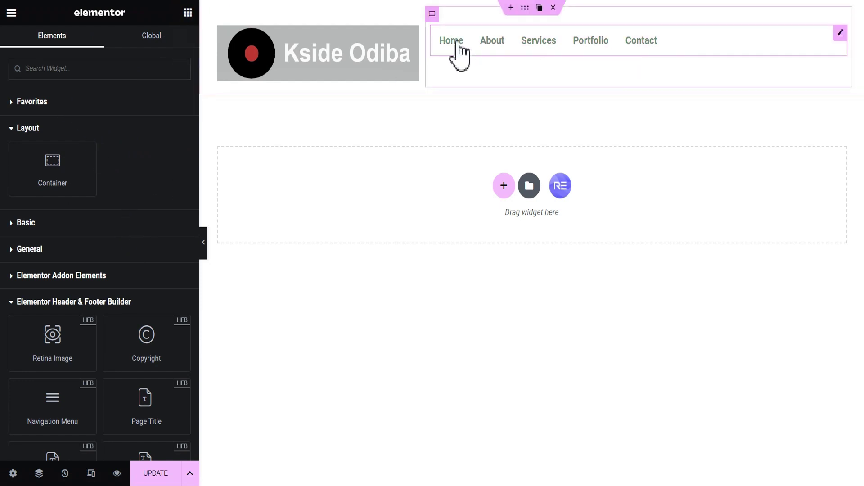
Set the menu container's Align Items to End, pushing the menu right
left_click(432, 14)
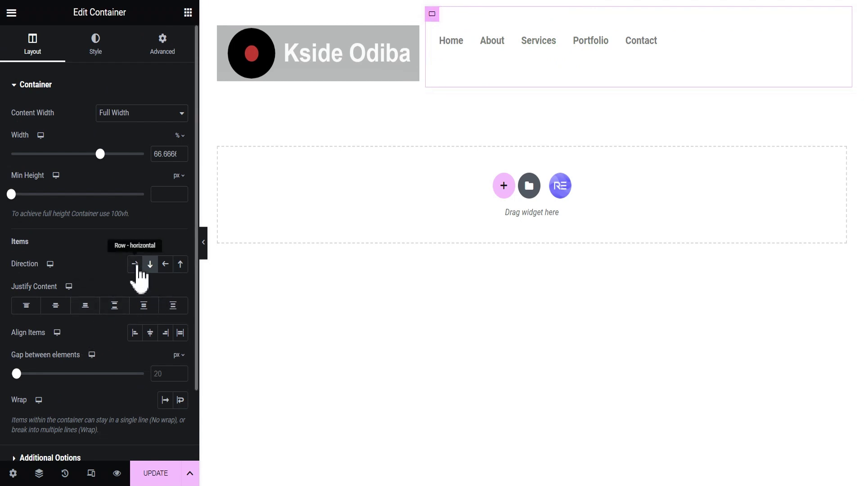
left_click(165, 333)
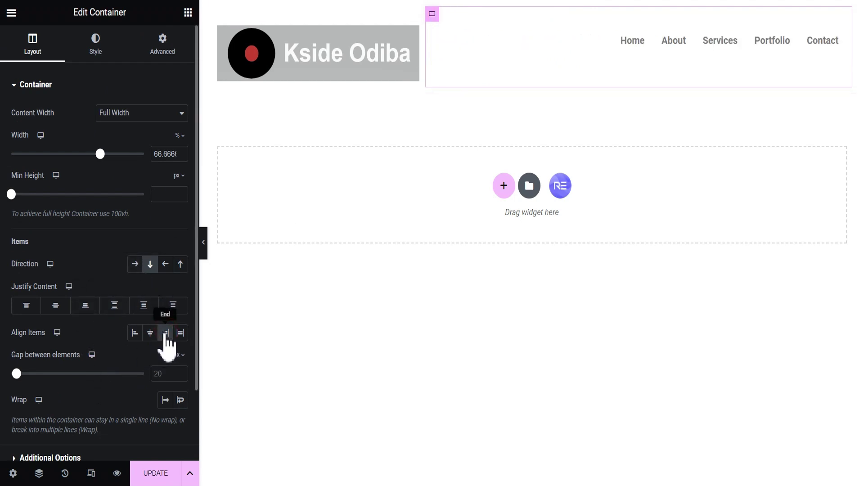
left_click(525, 6)
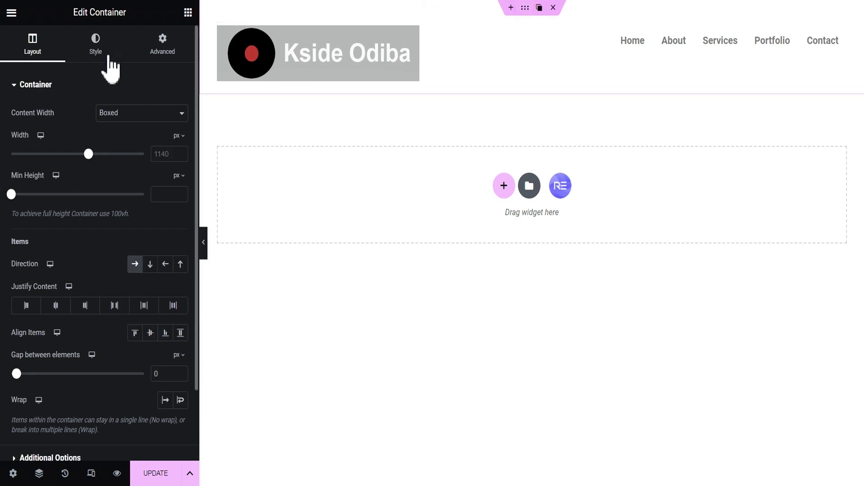
Give the outer header container a Classic background in bright green #00D332
left_click(96, 45)
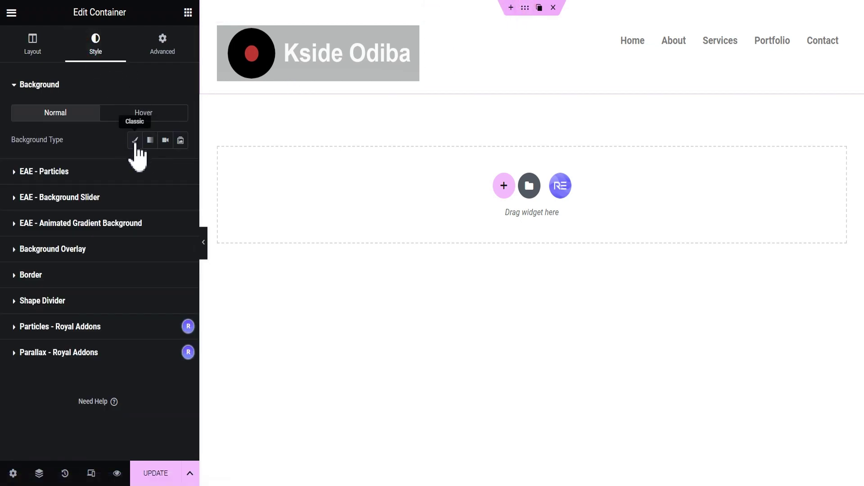
left_click(134, 140)
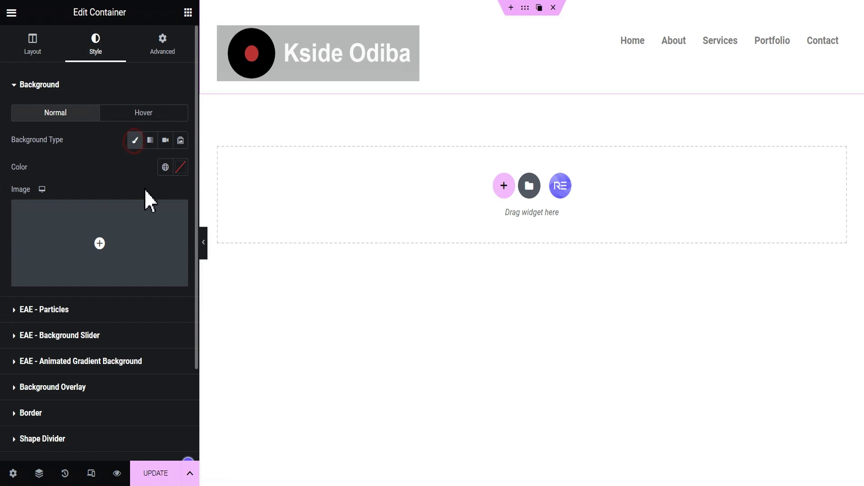
left_click(180, 167)
left_click_drag(116, 321, 71, 281)
left_click(137, 334)
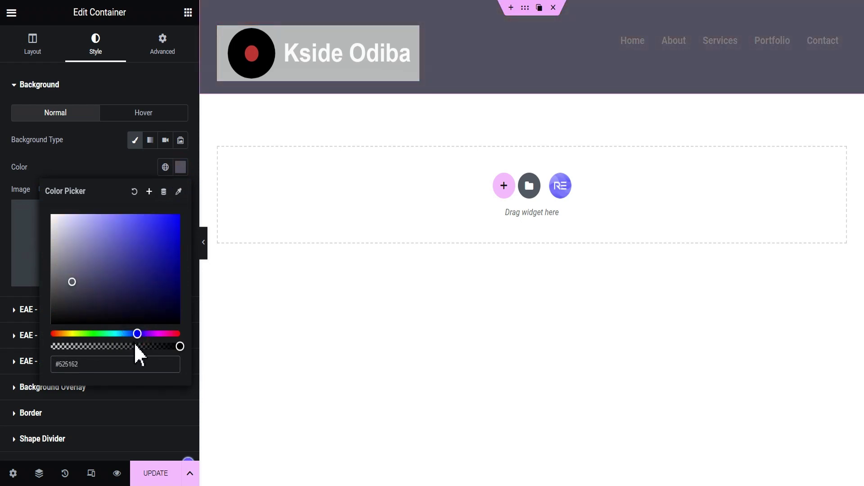
left_click(99, 334)
left_click_drag(77, 290, 198, 247)
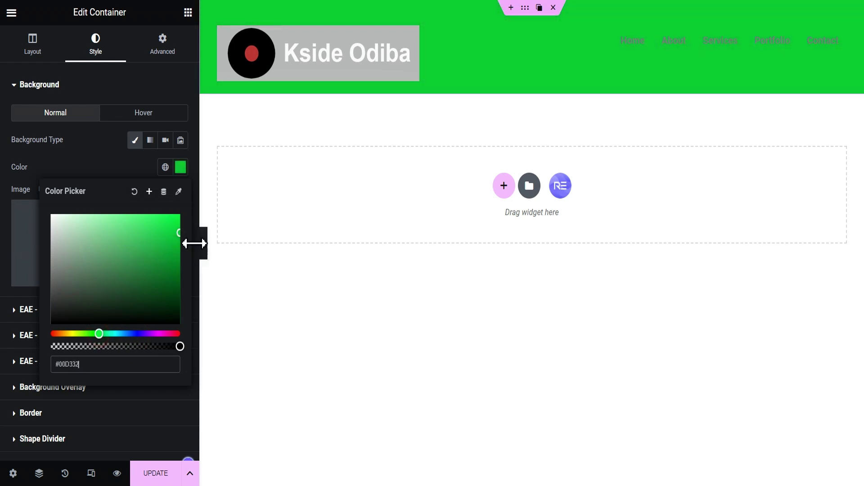
left_click(93, 165)
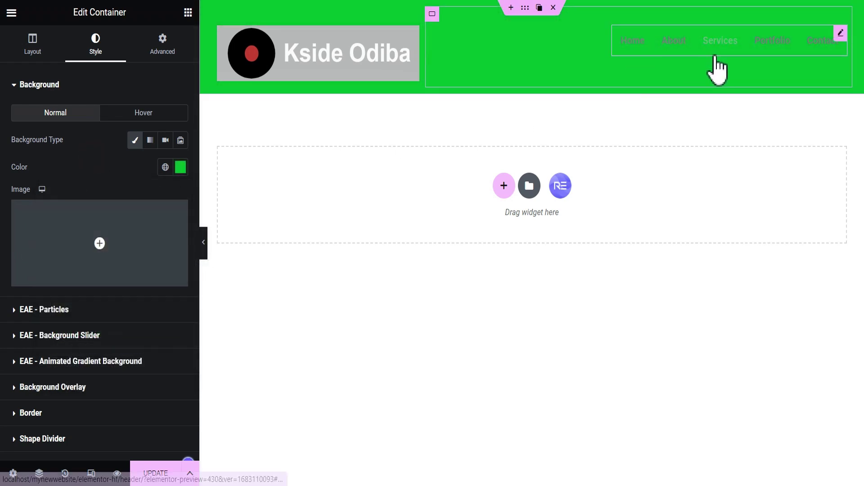
left_click(839, 34)
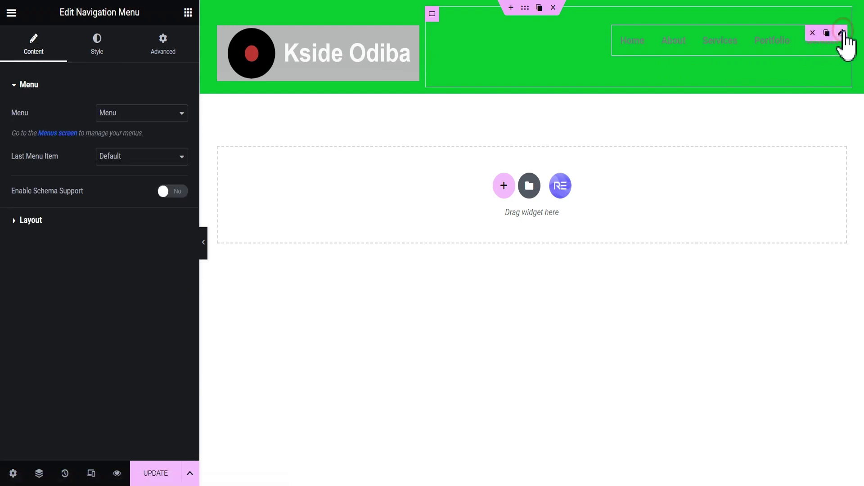
Set the menu's normal text colour to white #FFFFFF
left_click(88, 52)
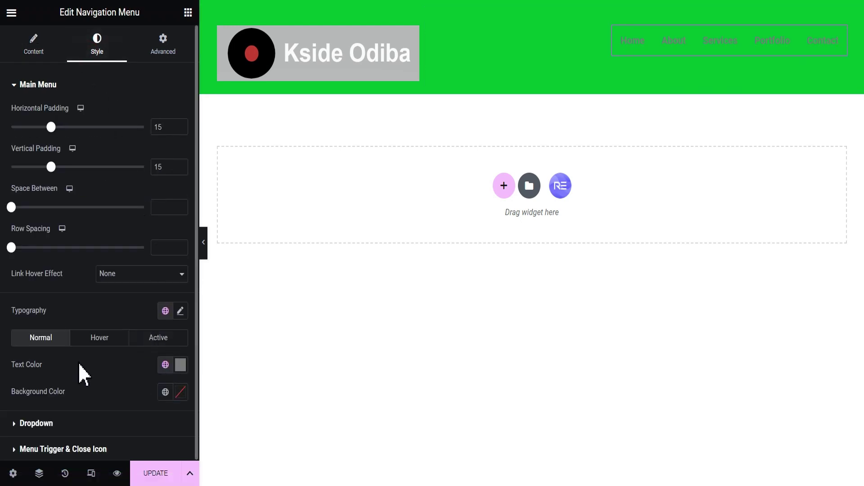
left_click(180, 366)
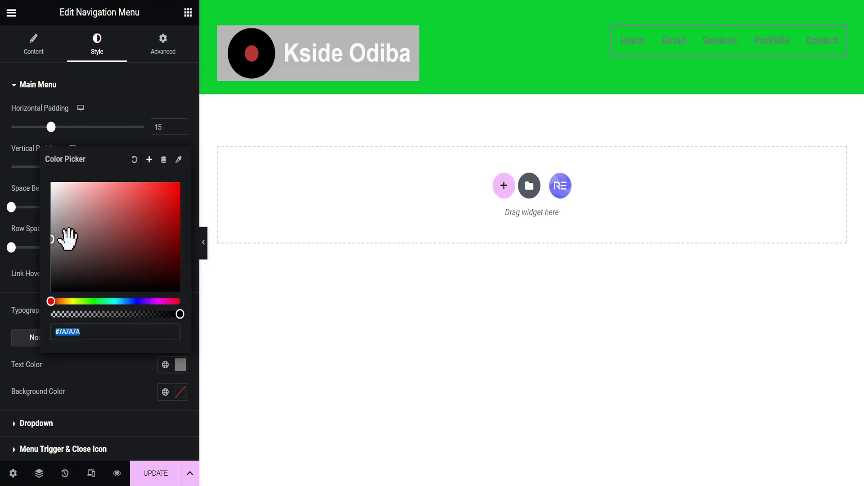
left_click_drag(50, 239, 47, 164)
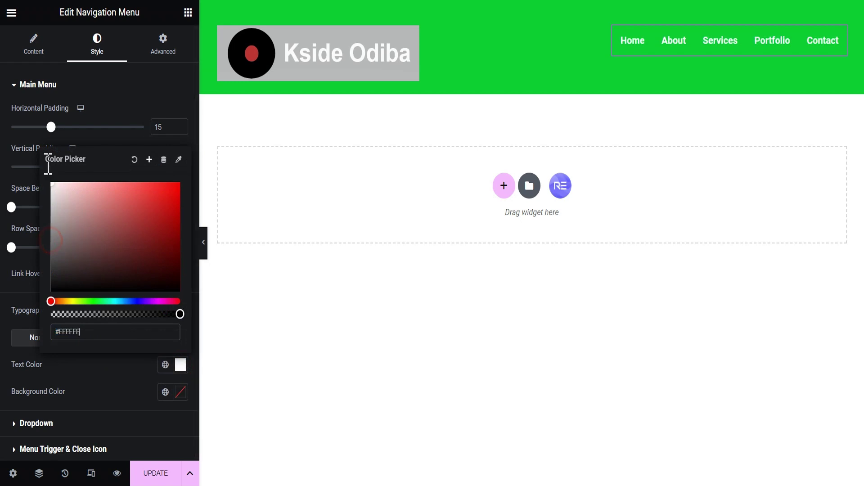
left_click(100, 405)
Set the menu's hover text colour to black #000000 and update the header template
left_click(100, 342)
left_click(180, 365)
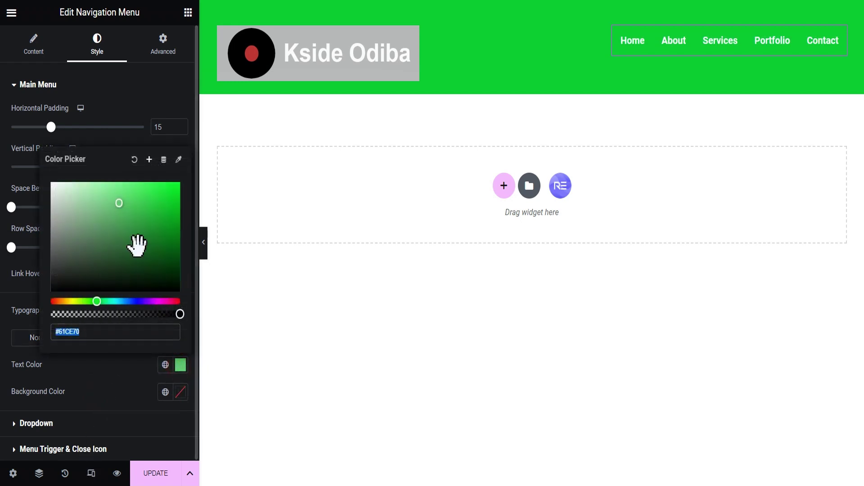
left_click_drag(118, 202, 10, 338)
left_click(96, 400)
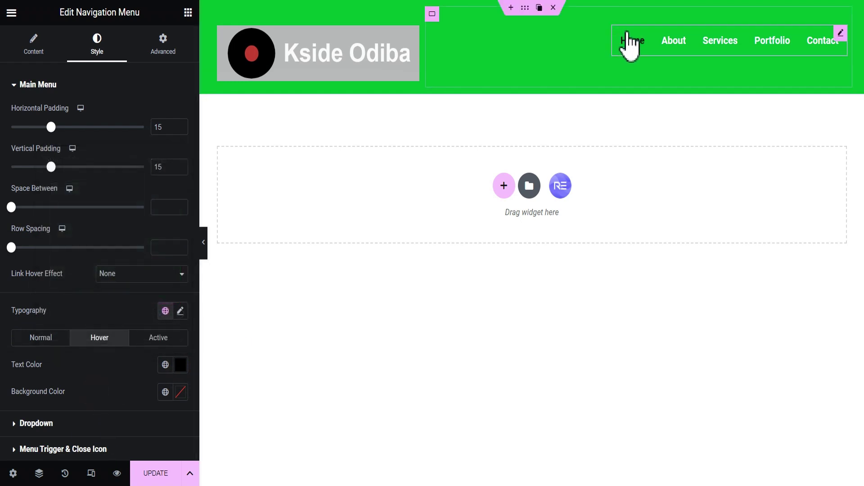
left_click(161, 474)
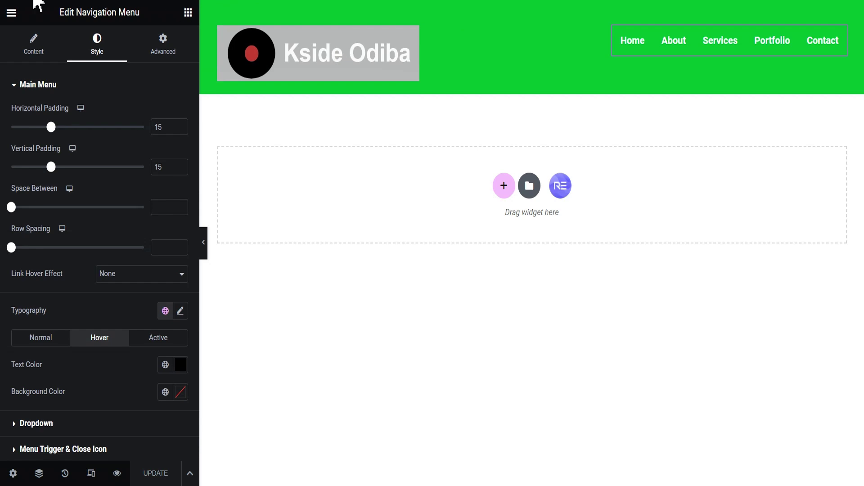
Load the site's front page in a new browser tab and scroll to check the green header
key("ctrl+t")
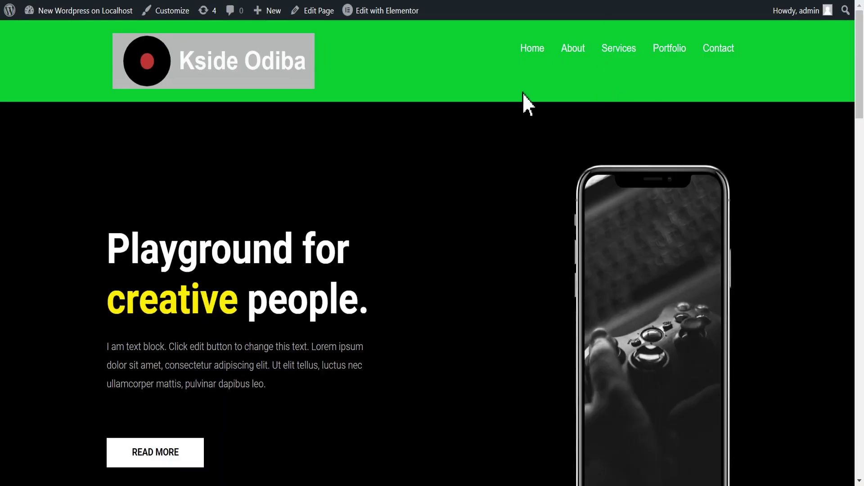
scroll(863, 68, "down", 2)
scroll(862, 68, "up", 2)
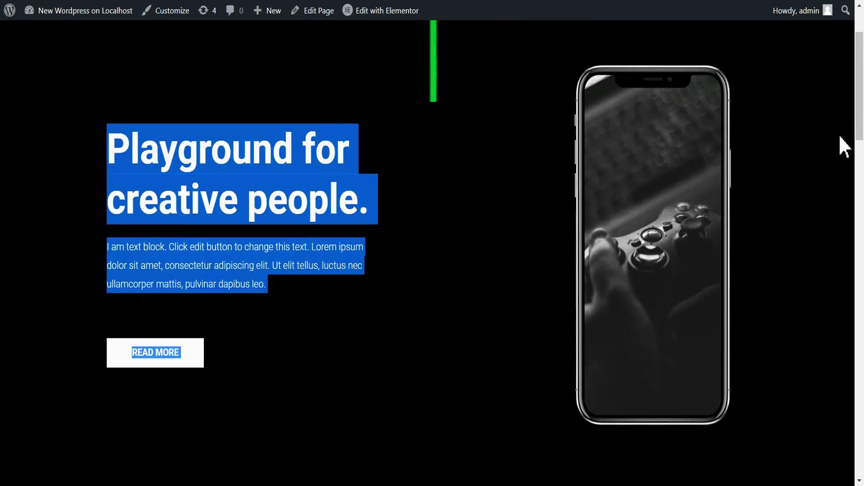
left_click(844, 147)
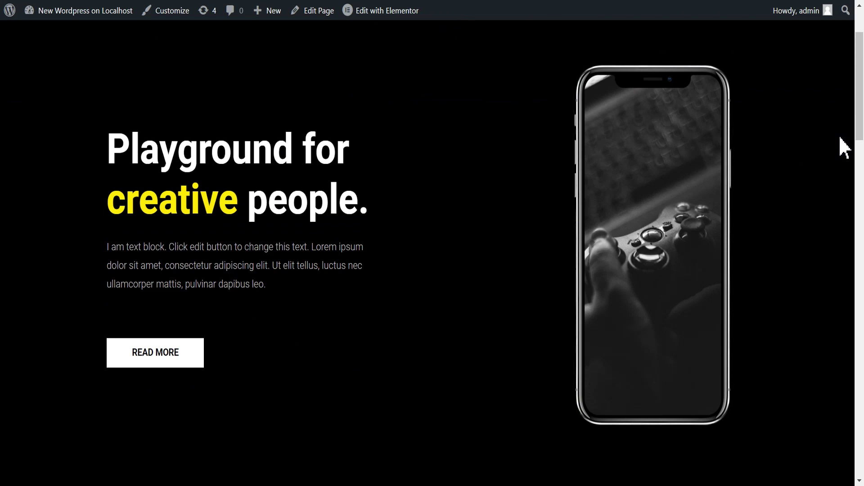